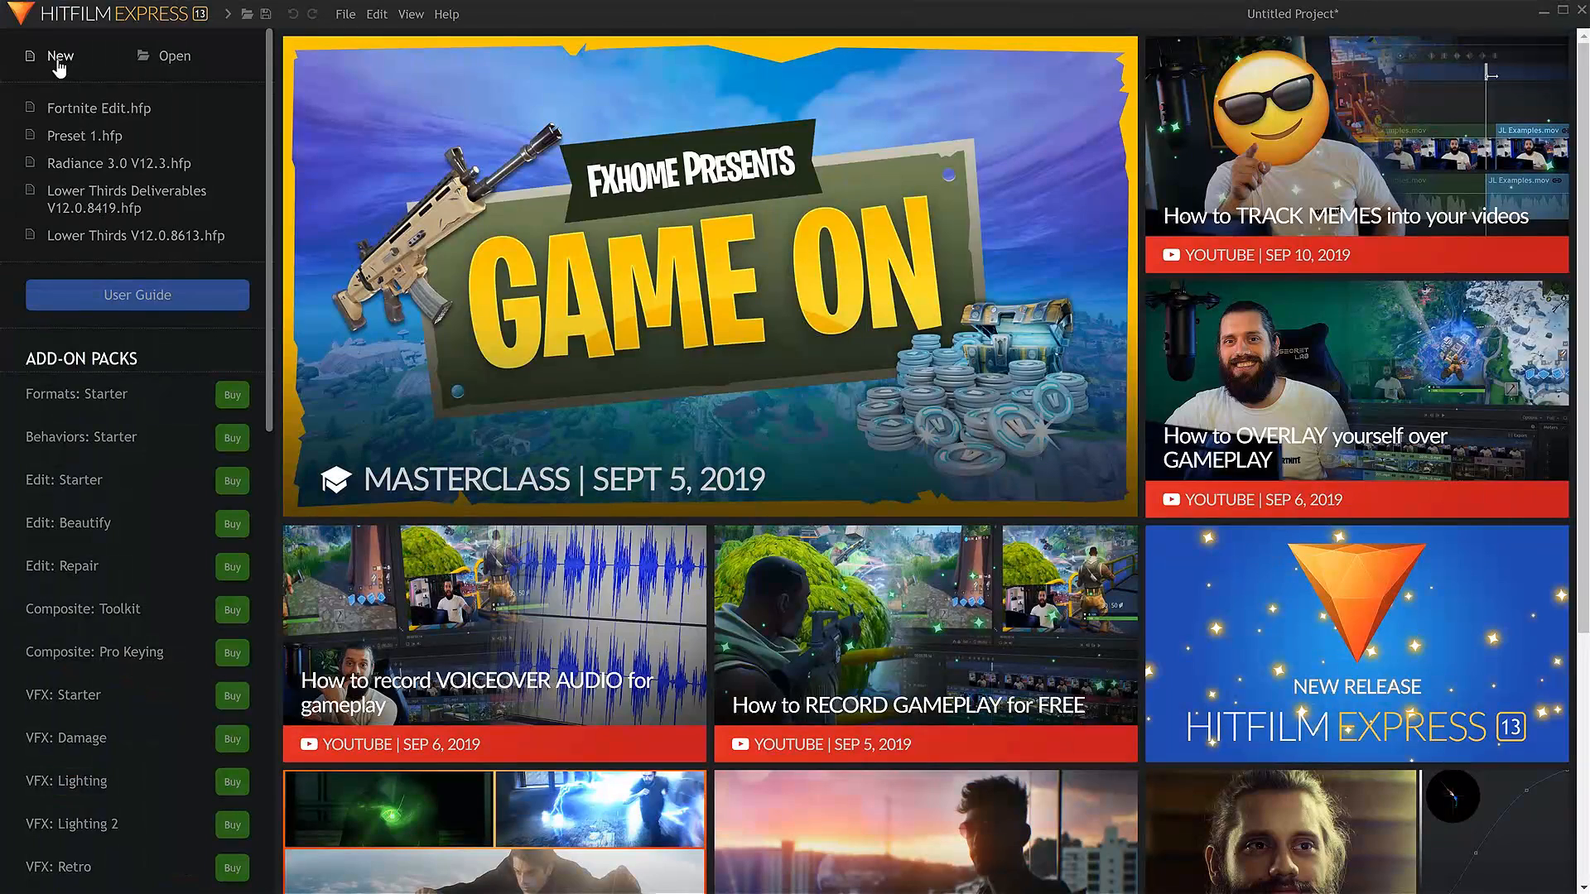
Create a new project with the 1080p Full HD @ 29.97 fps template and switch to the Compositing workspace.
click(59, 60)
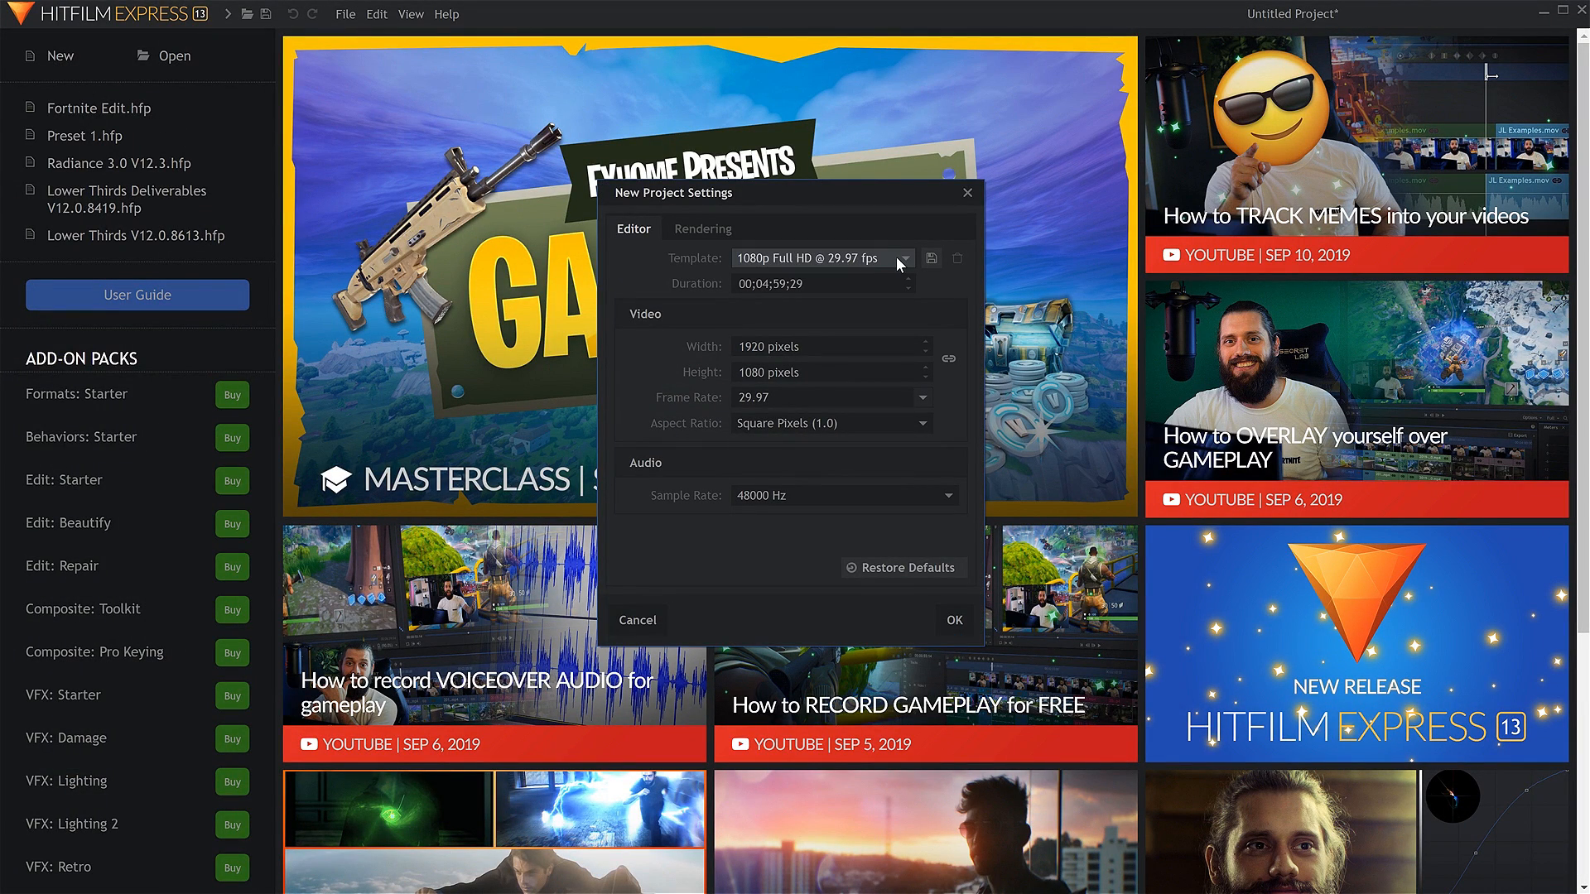
click(954, 623)
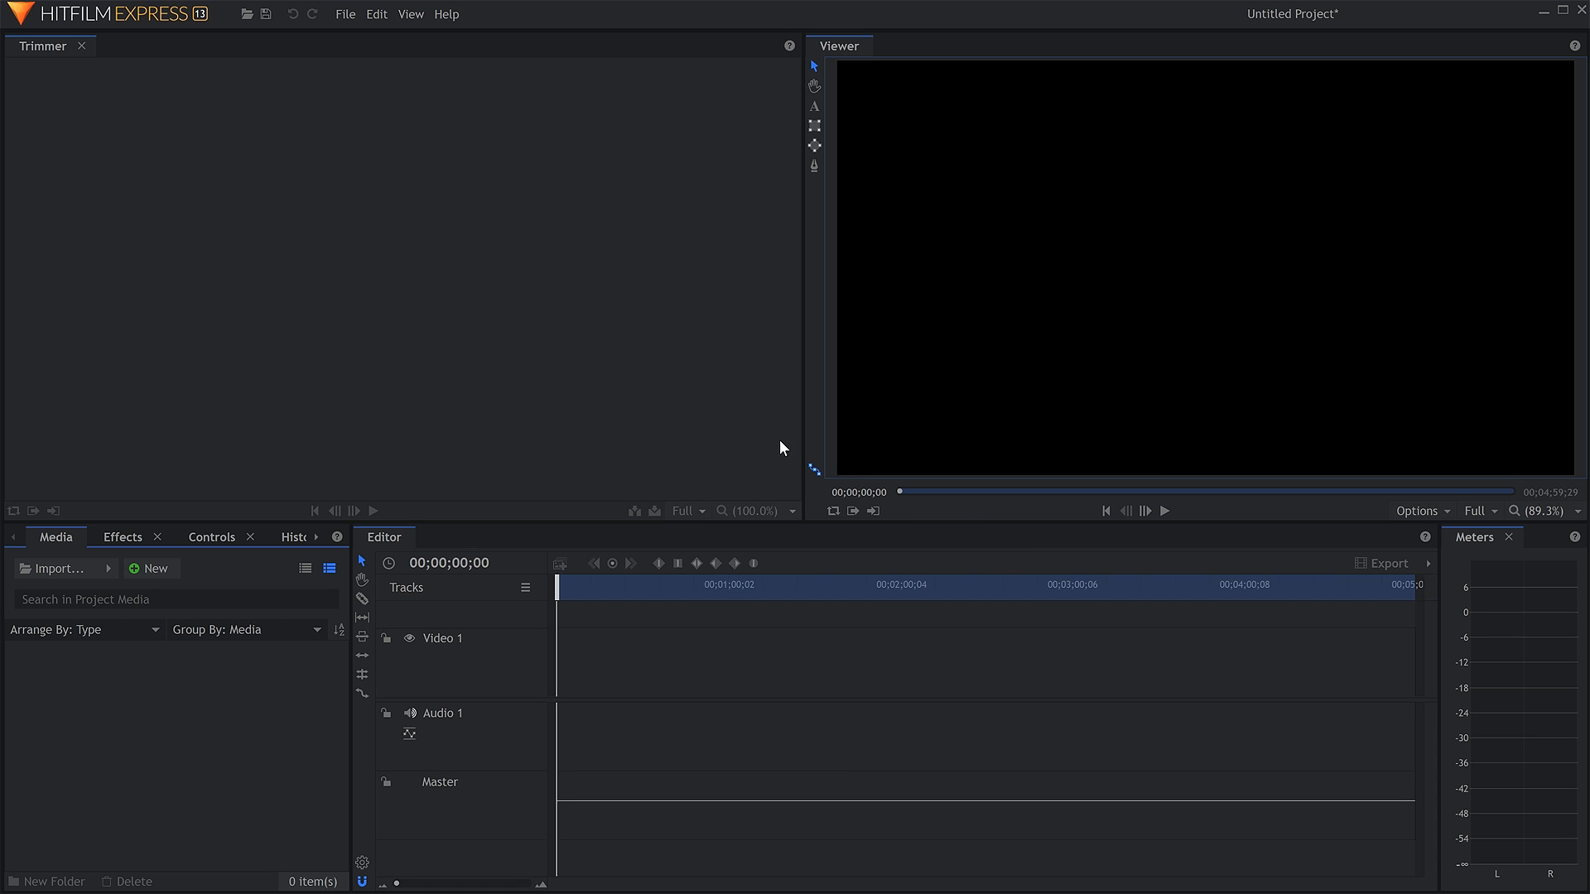
click(410, 14)
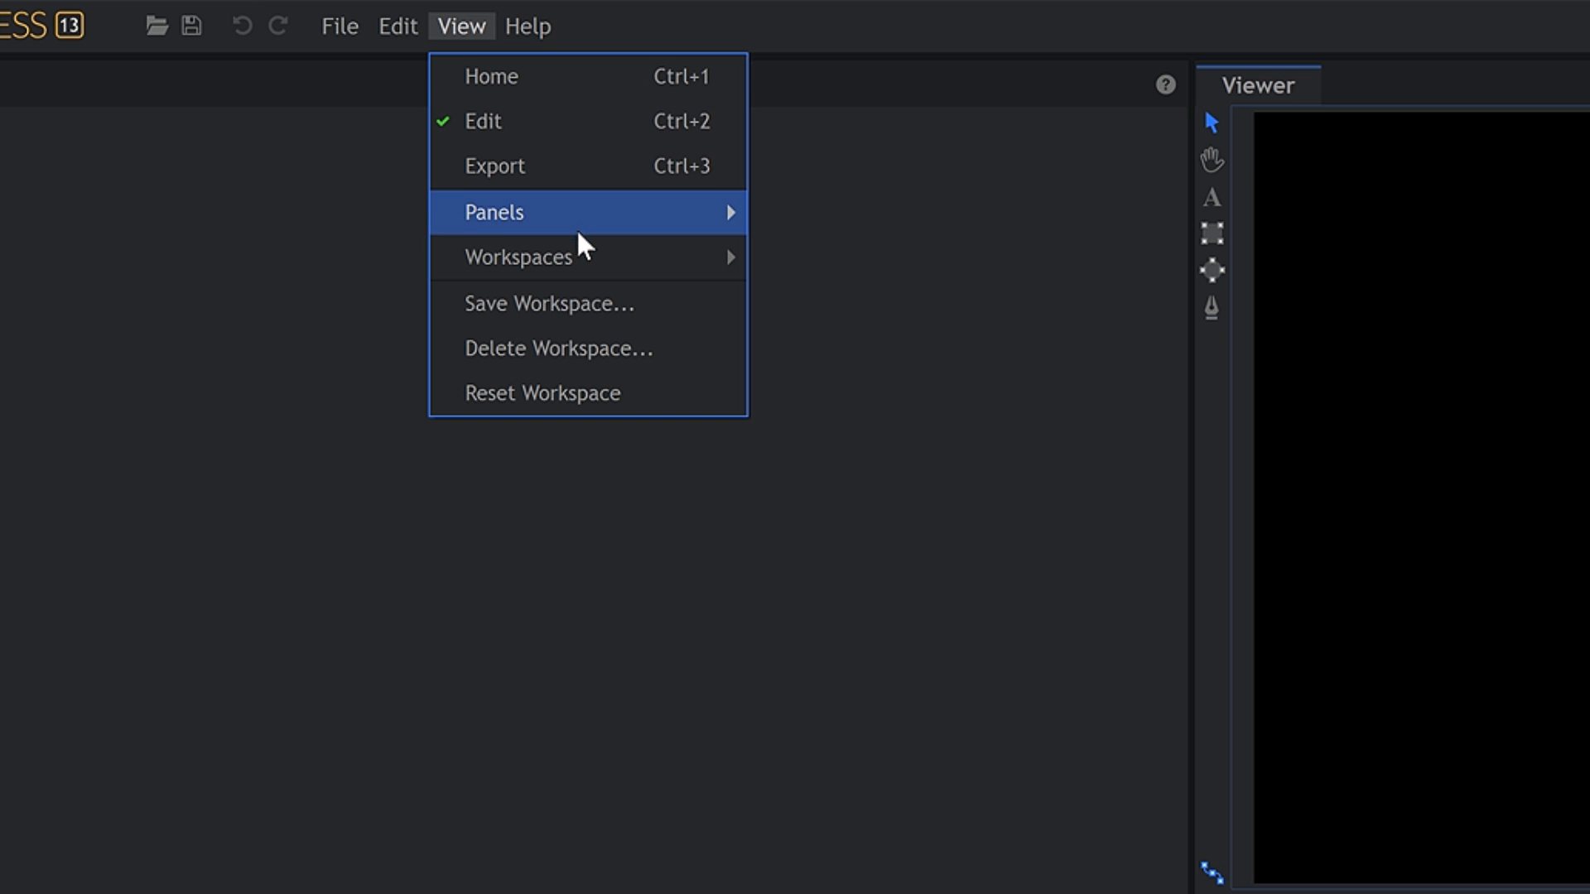
mouse_move(494, 141)
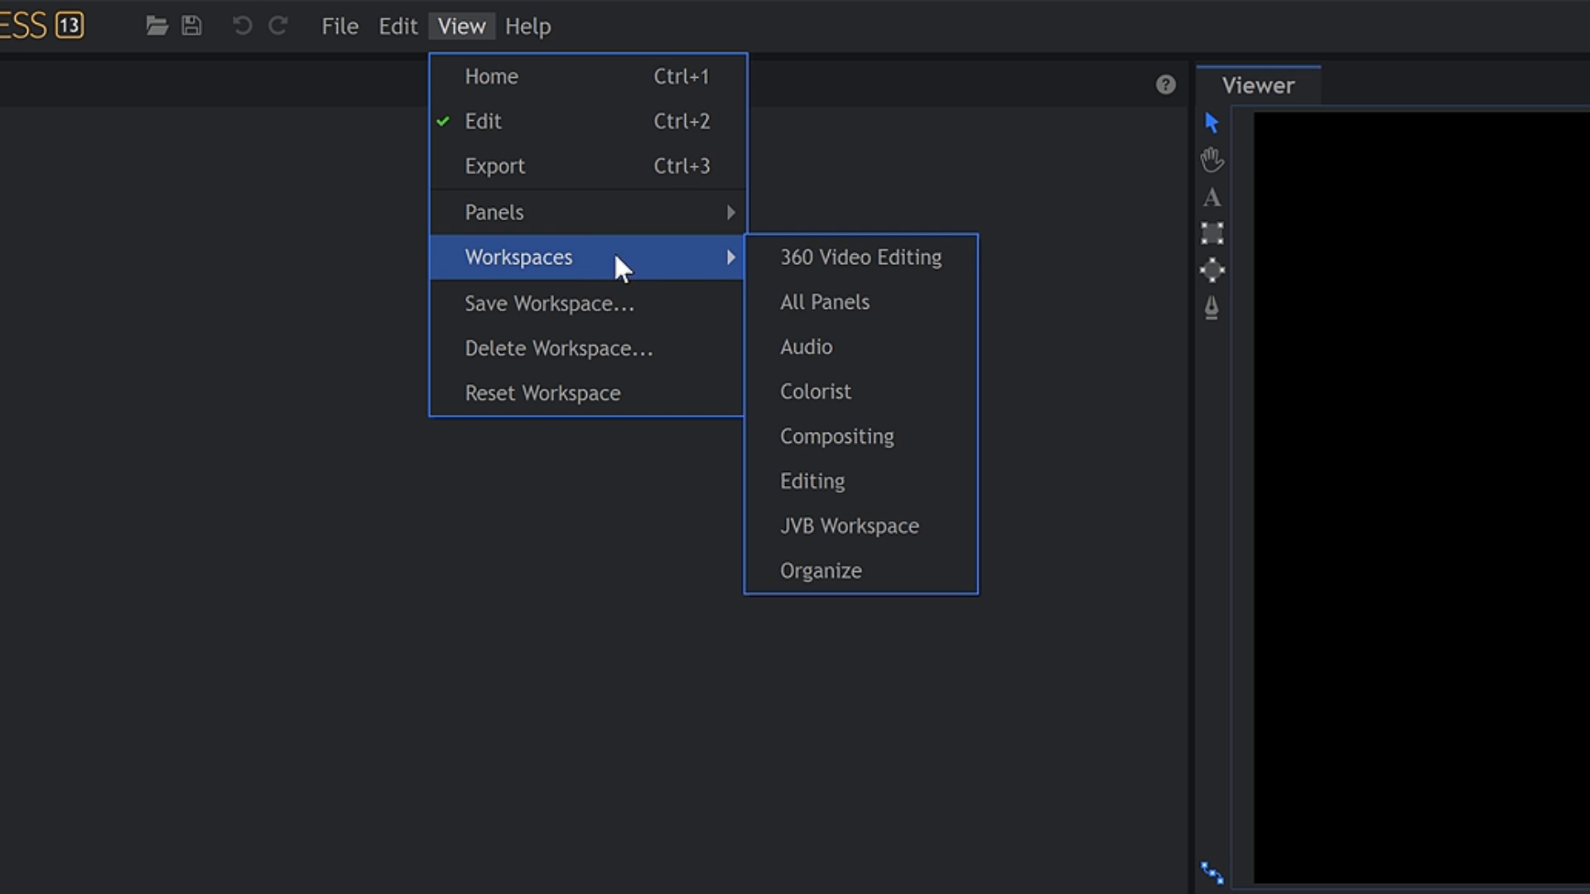
click(919, 435)
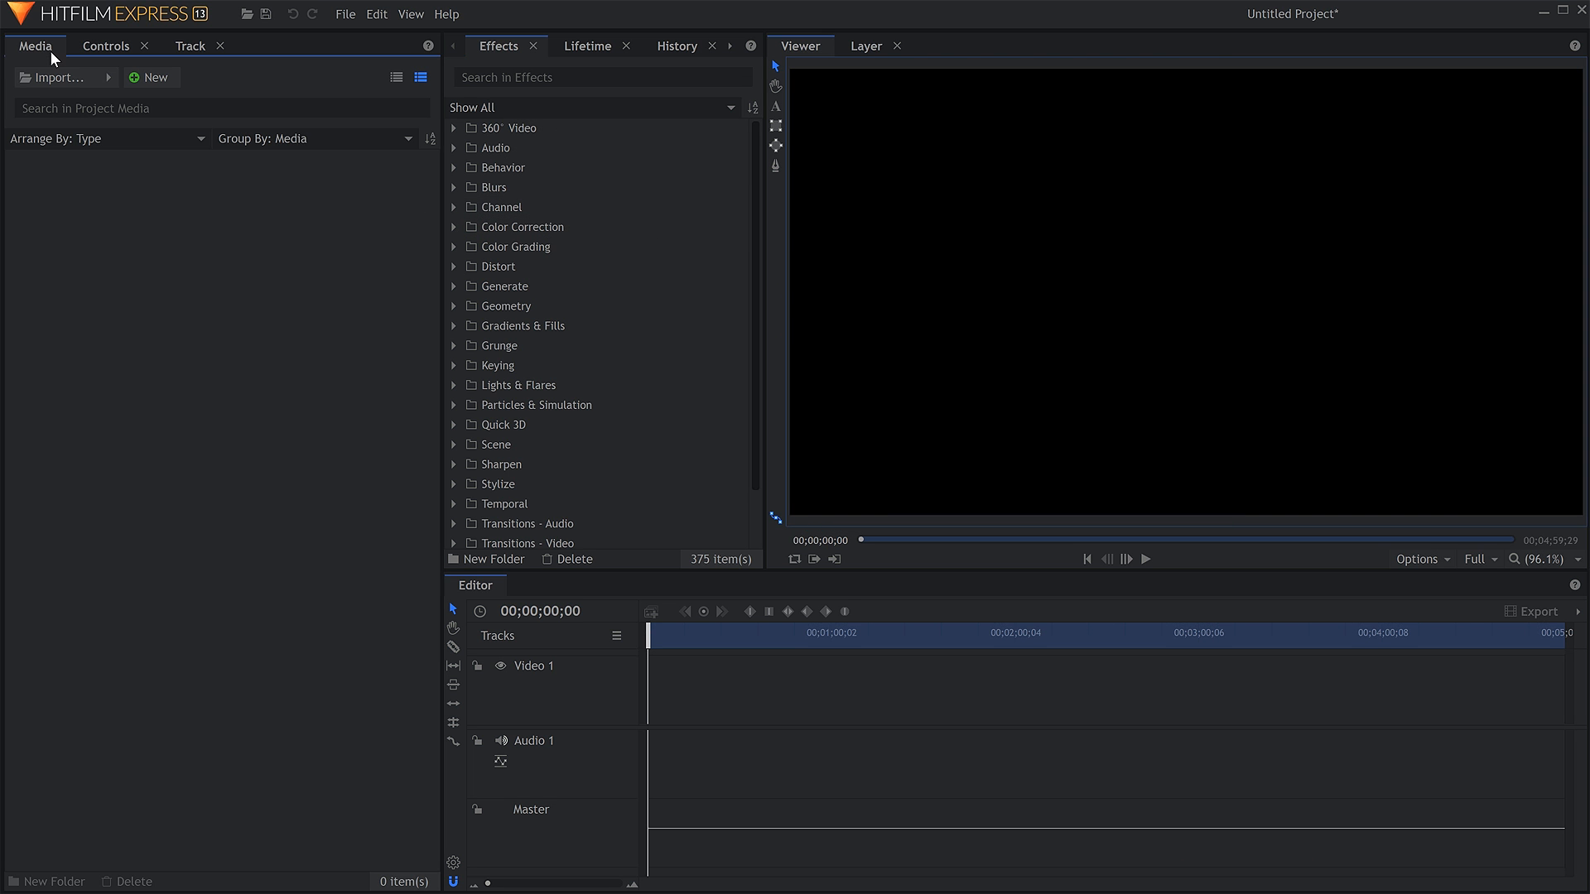
Create a 1920 x 1080 composite shot named Composite Shot 1 at 29.97 fps with a 10-second duration.
click(165, 80)
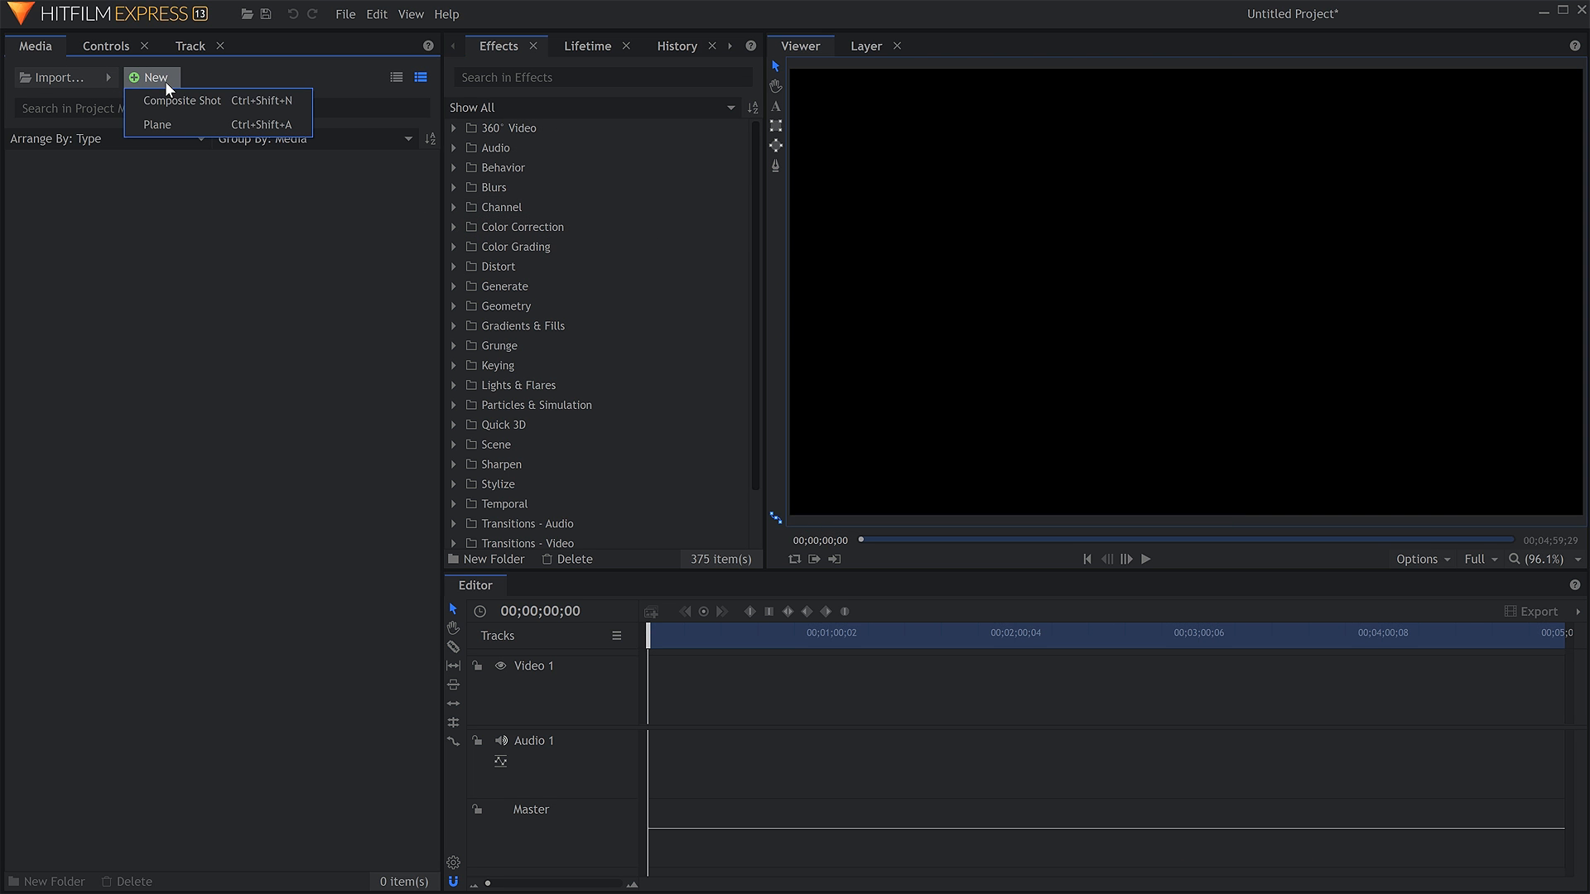
click(237, 107)
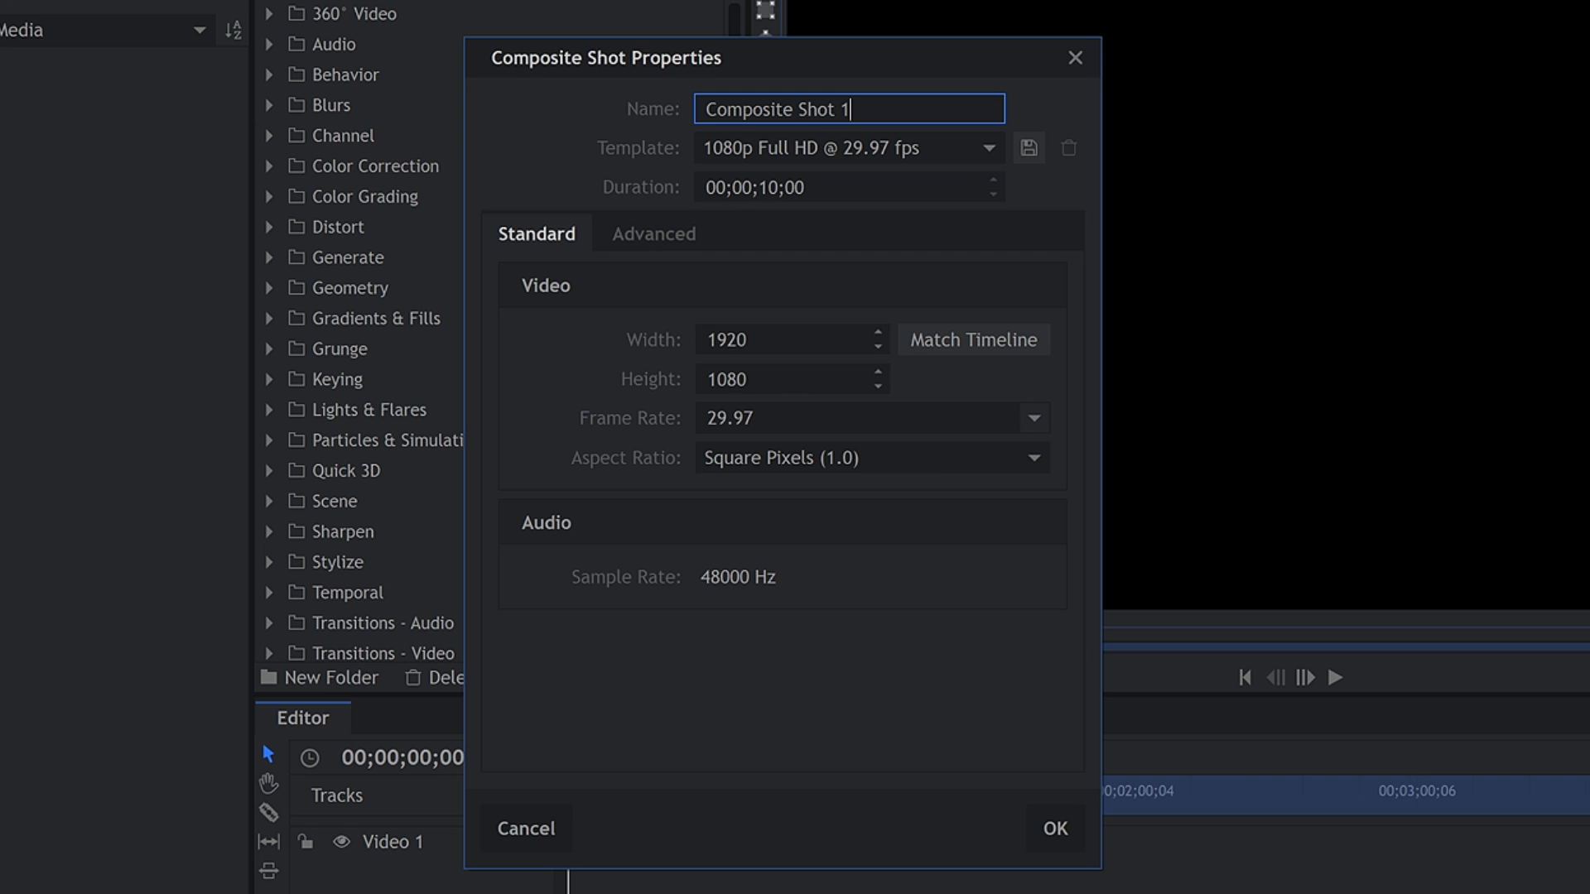
double_click(704, 379)
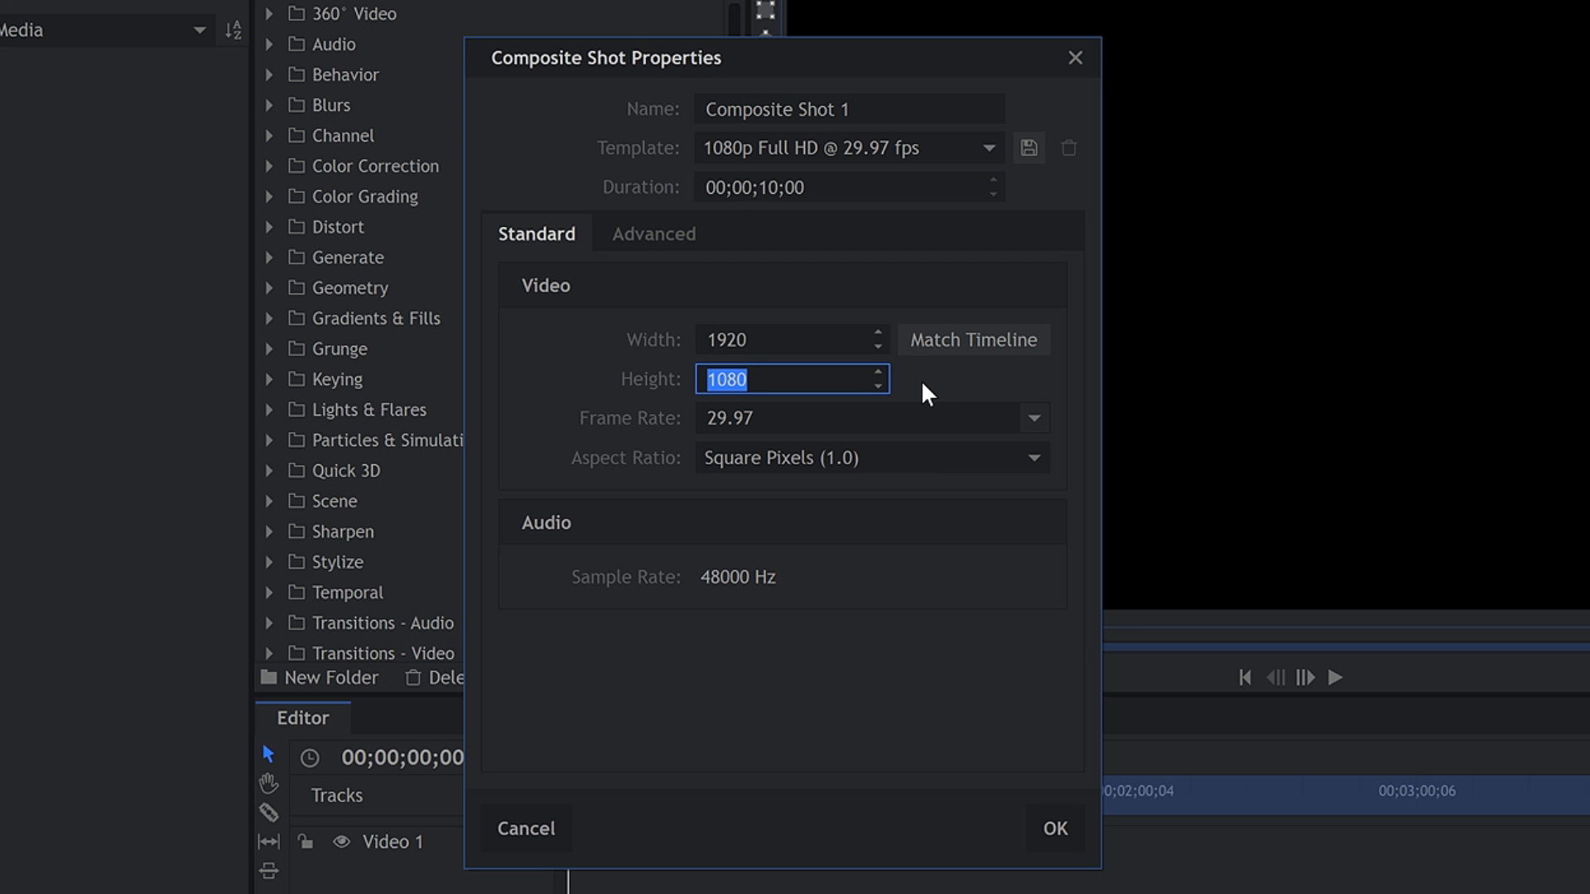
click(1055, 828)
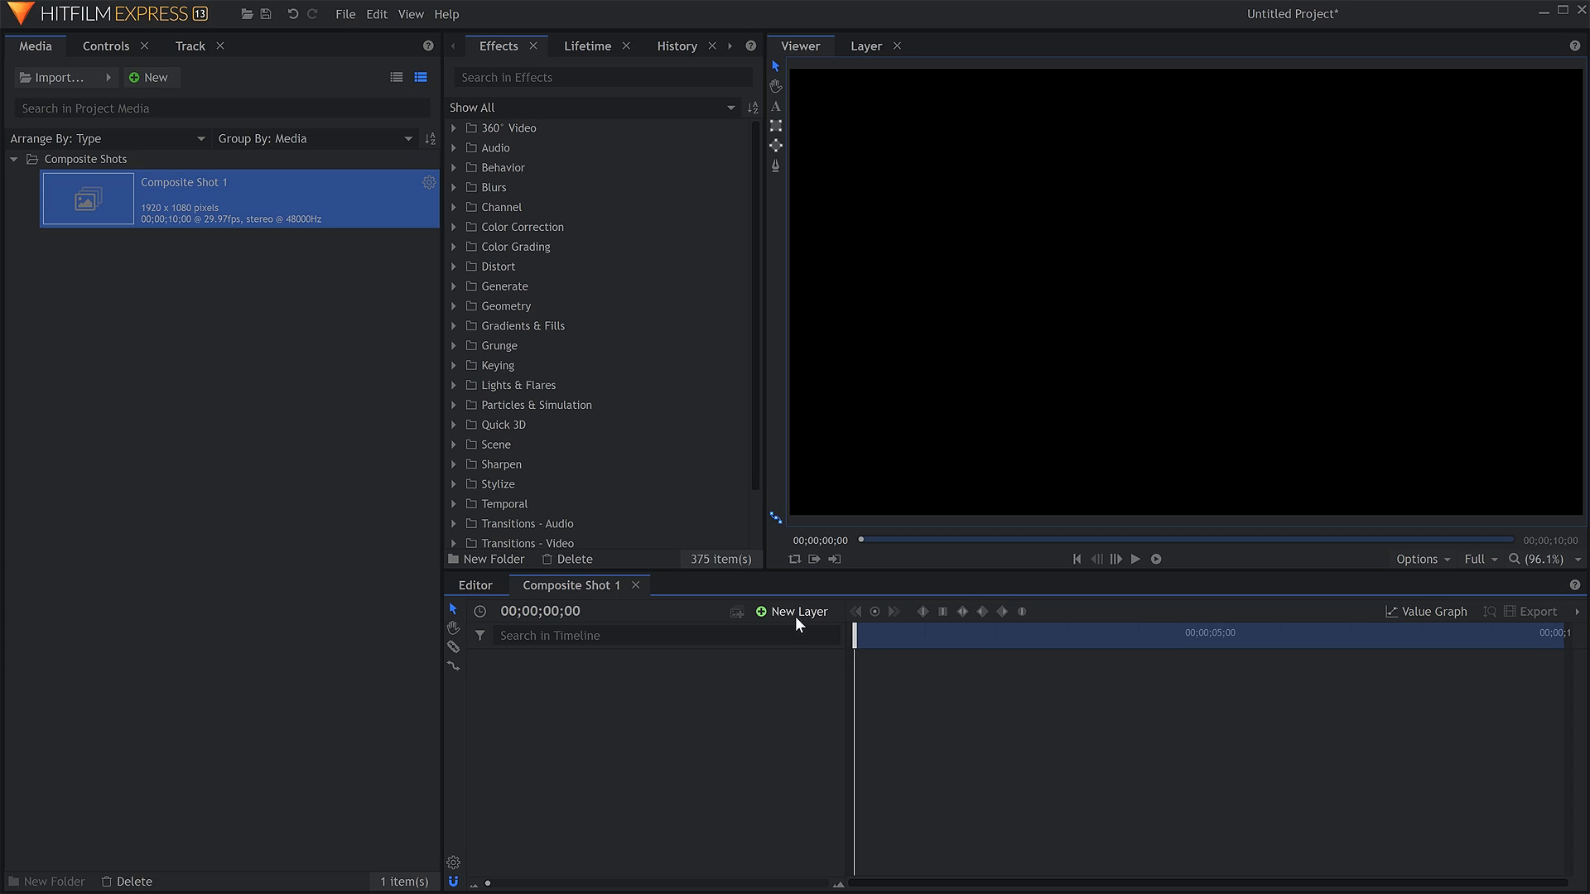
Add a black 1920 x 1080 plane layer named New Plane 1 to the composite shot.
click(796, 616)
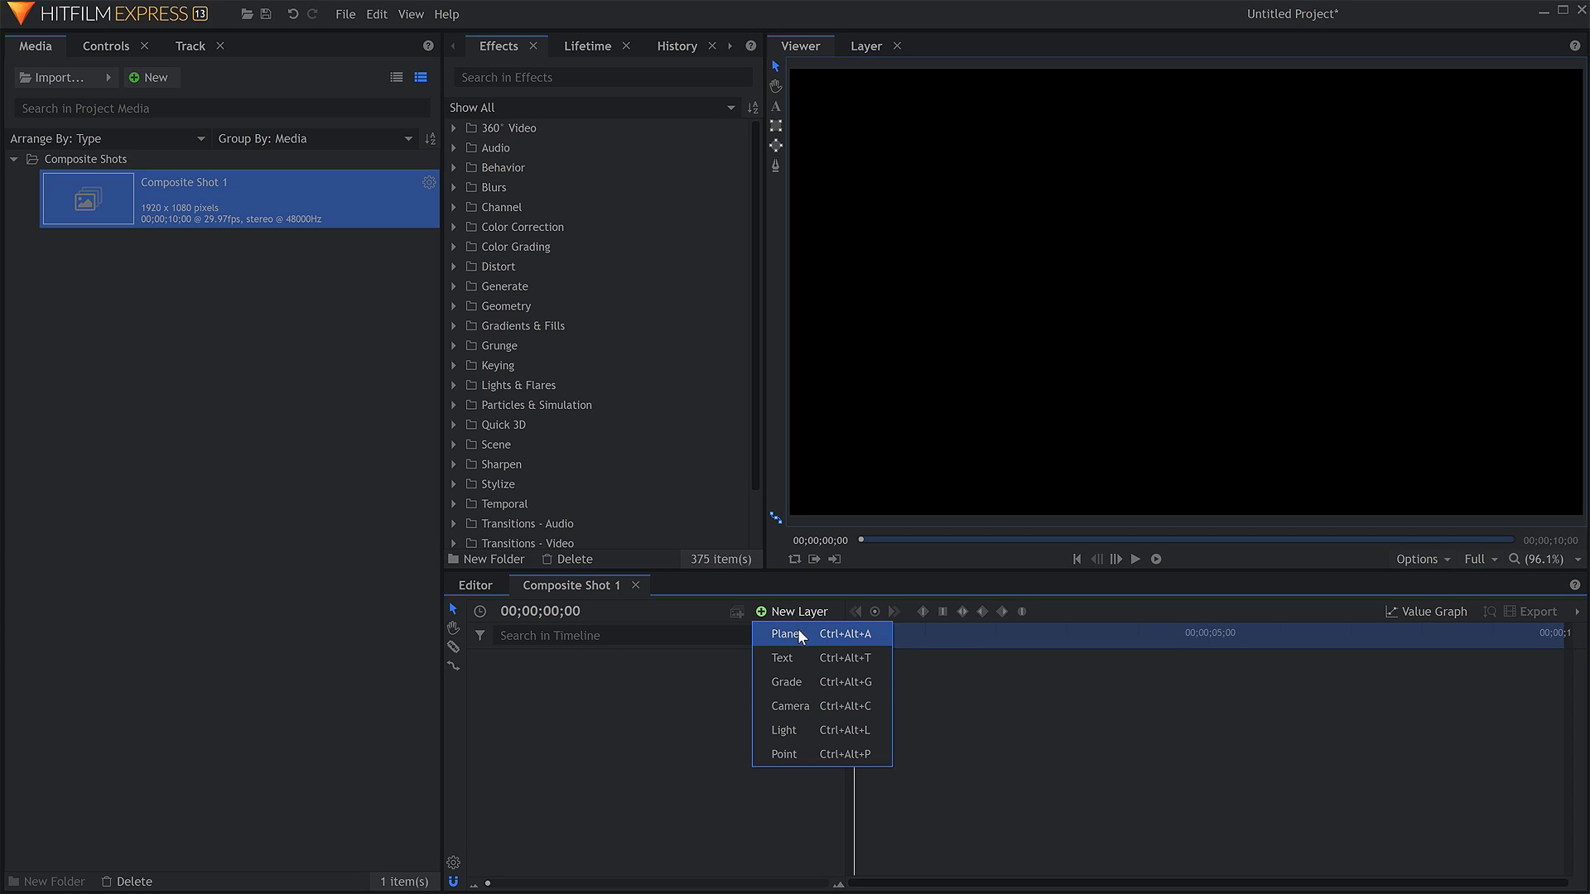
click(811, 635)
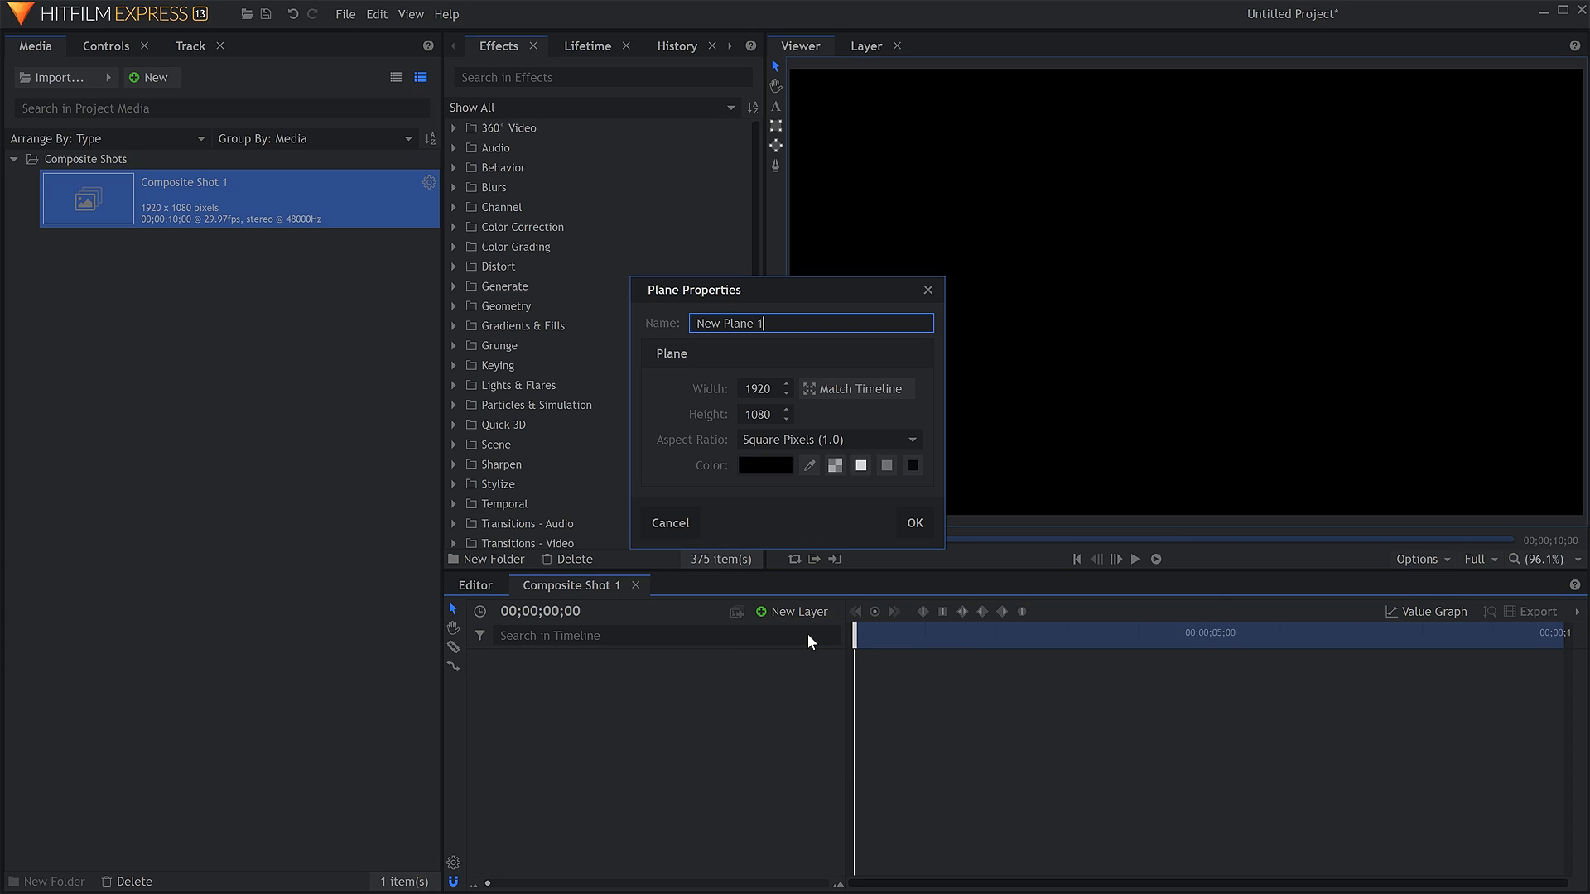
click(909, 525)
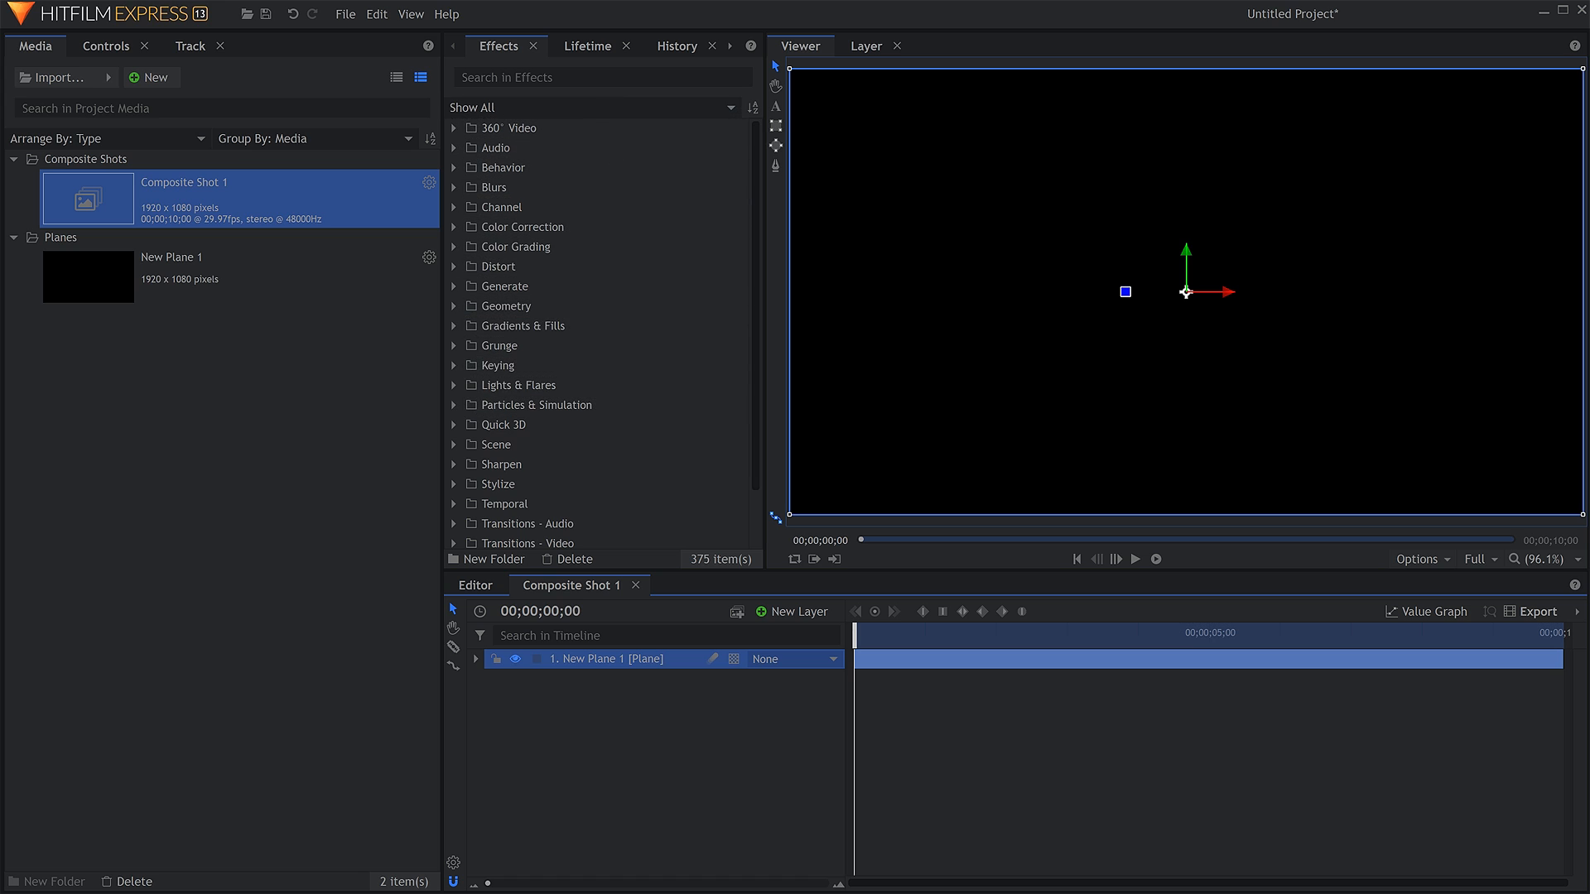
Find the 4-Point Color Gradient effect, apply it to the plane layer and show its settings.
click(530, 77)
text(4 point)
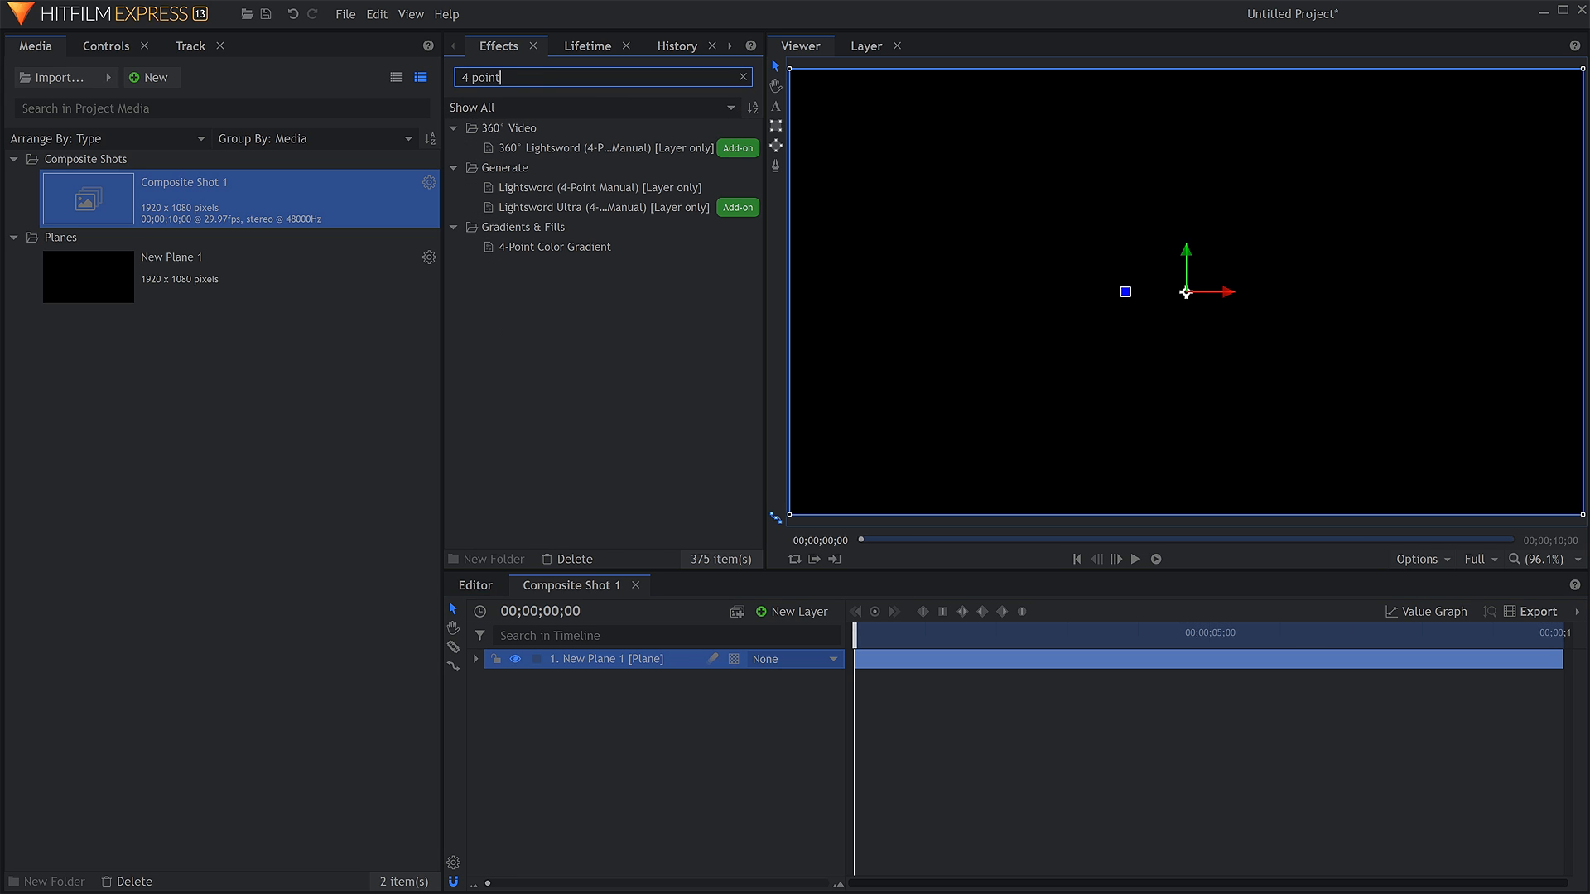
drag(591, 251, 661, 657)
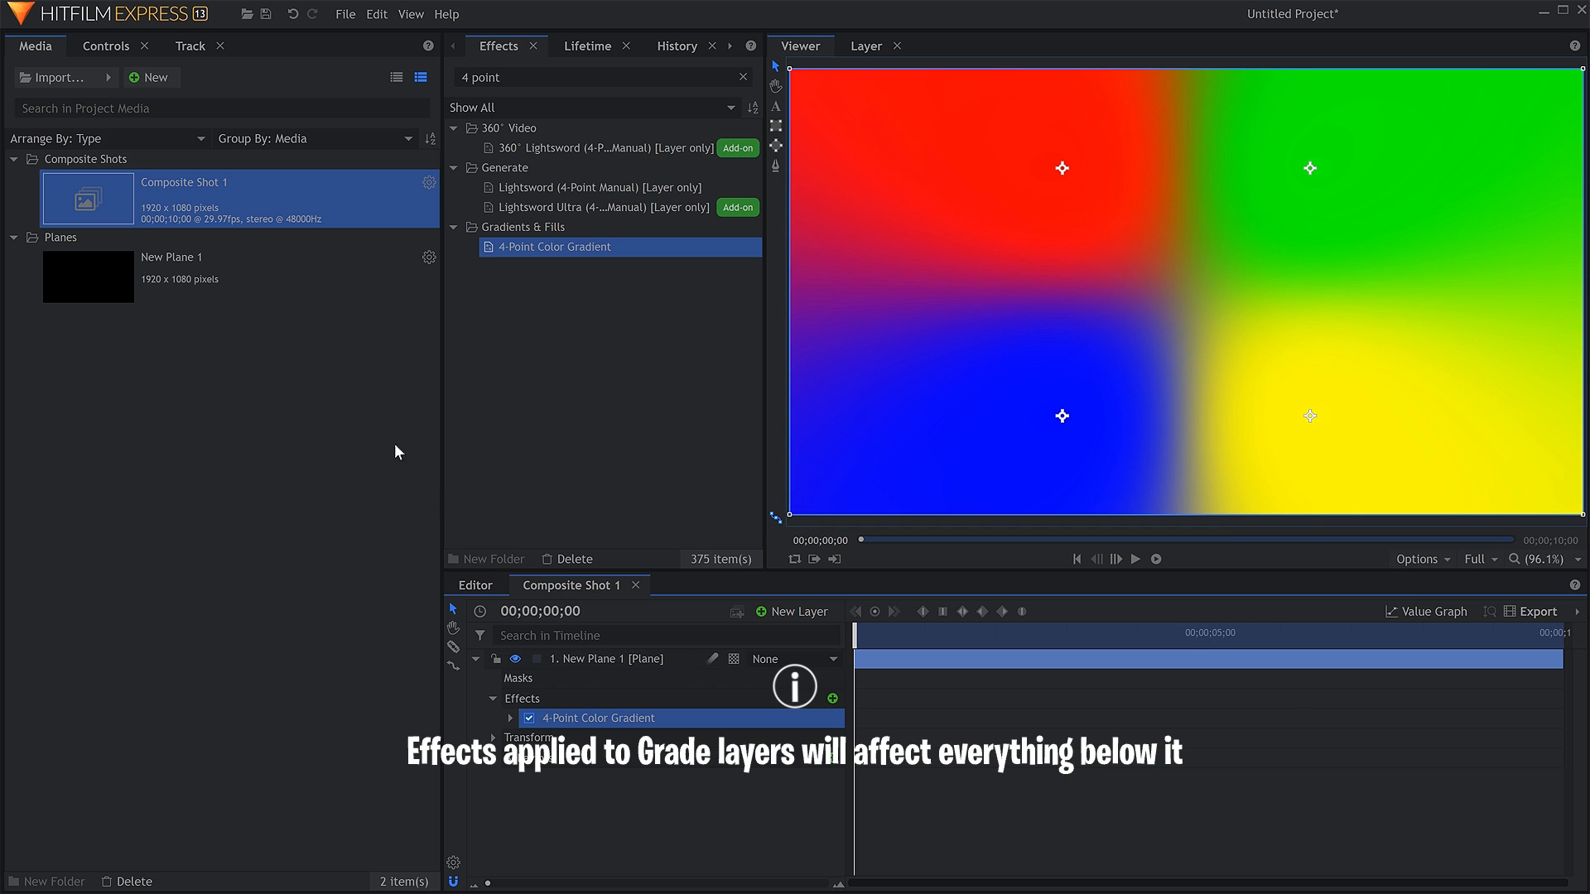
click(111, 46)
click(30, 193)
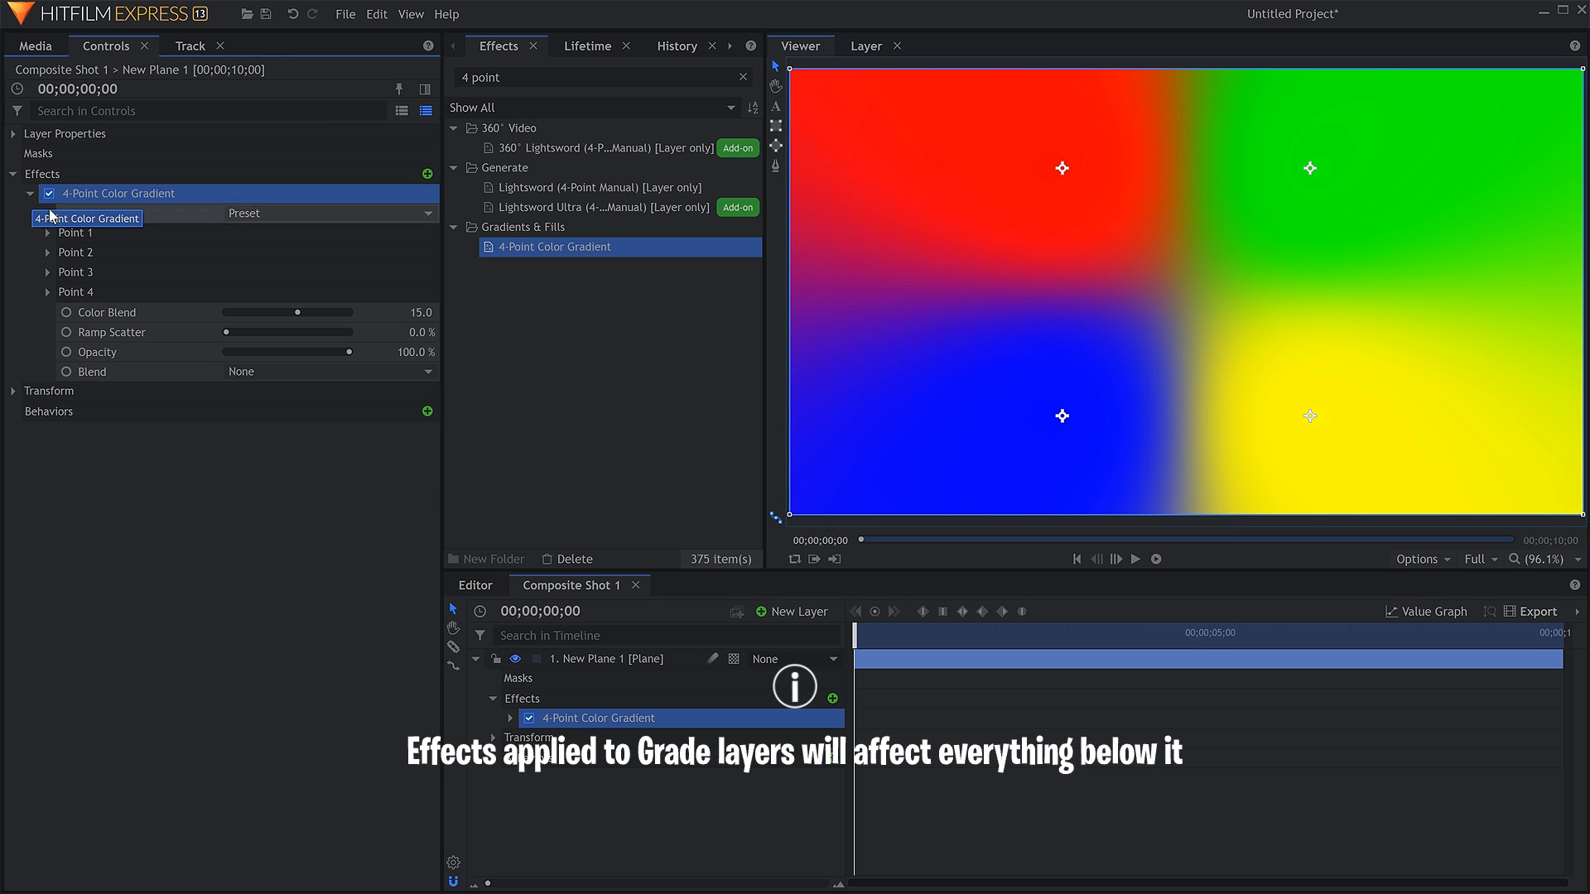
Reposition the gradient's red, green and yellow points, moving red slightly lower and green and yellow outward and down.
drag(1063, 168, 1011, 291)
drag(1310, 170, 1513, 299)
drag(1310, 417, 1457, 494)
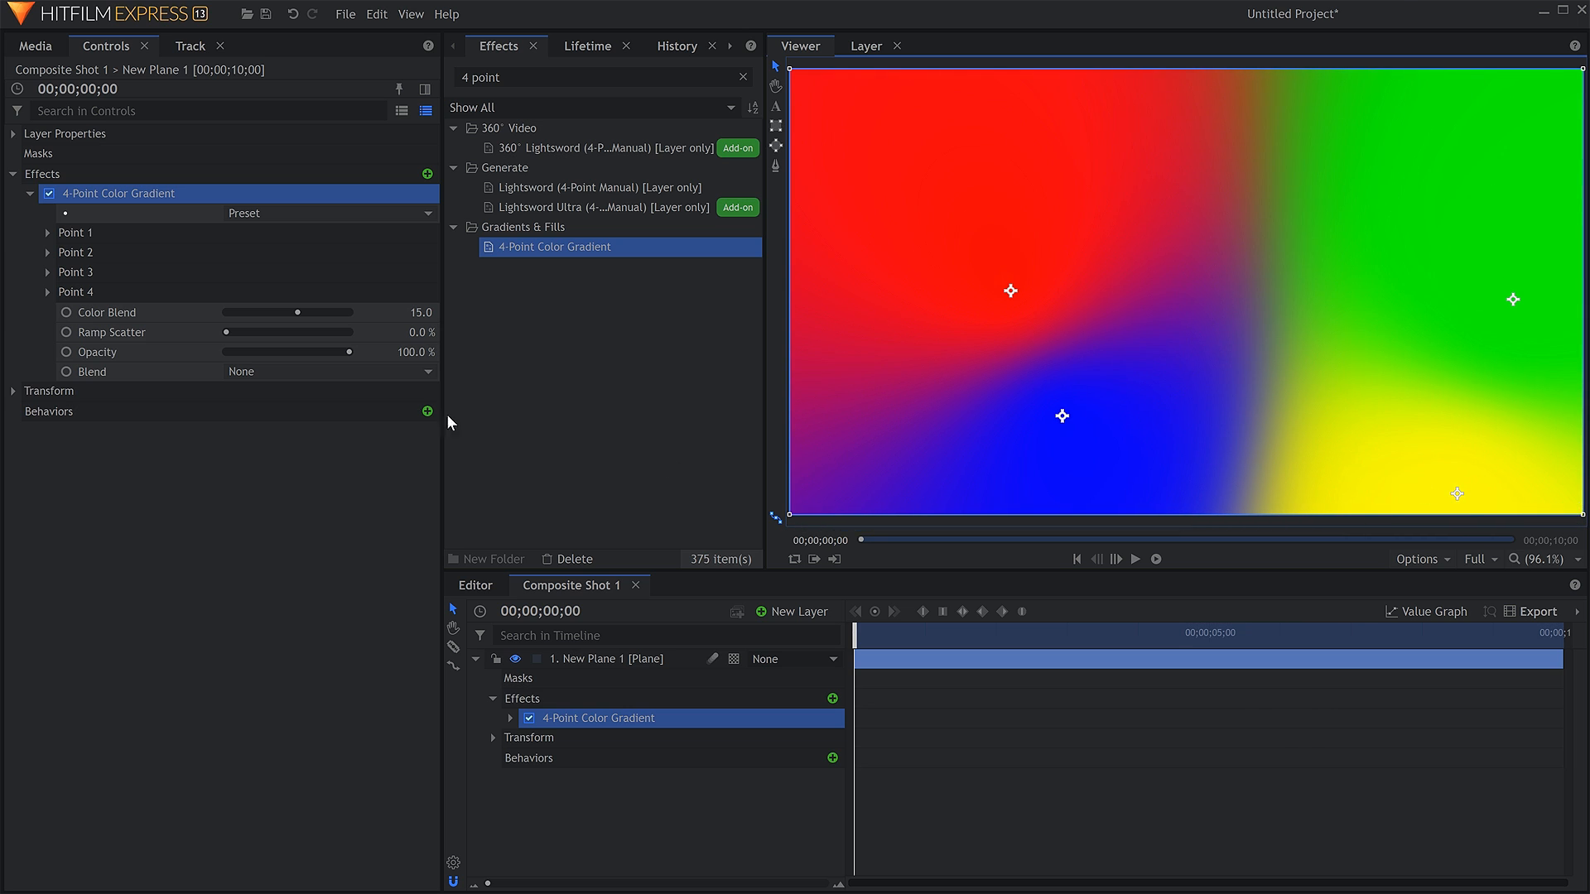
Change the color of the gradient's Point 4 to cyan (8, 255, 239).
click(90, 293)
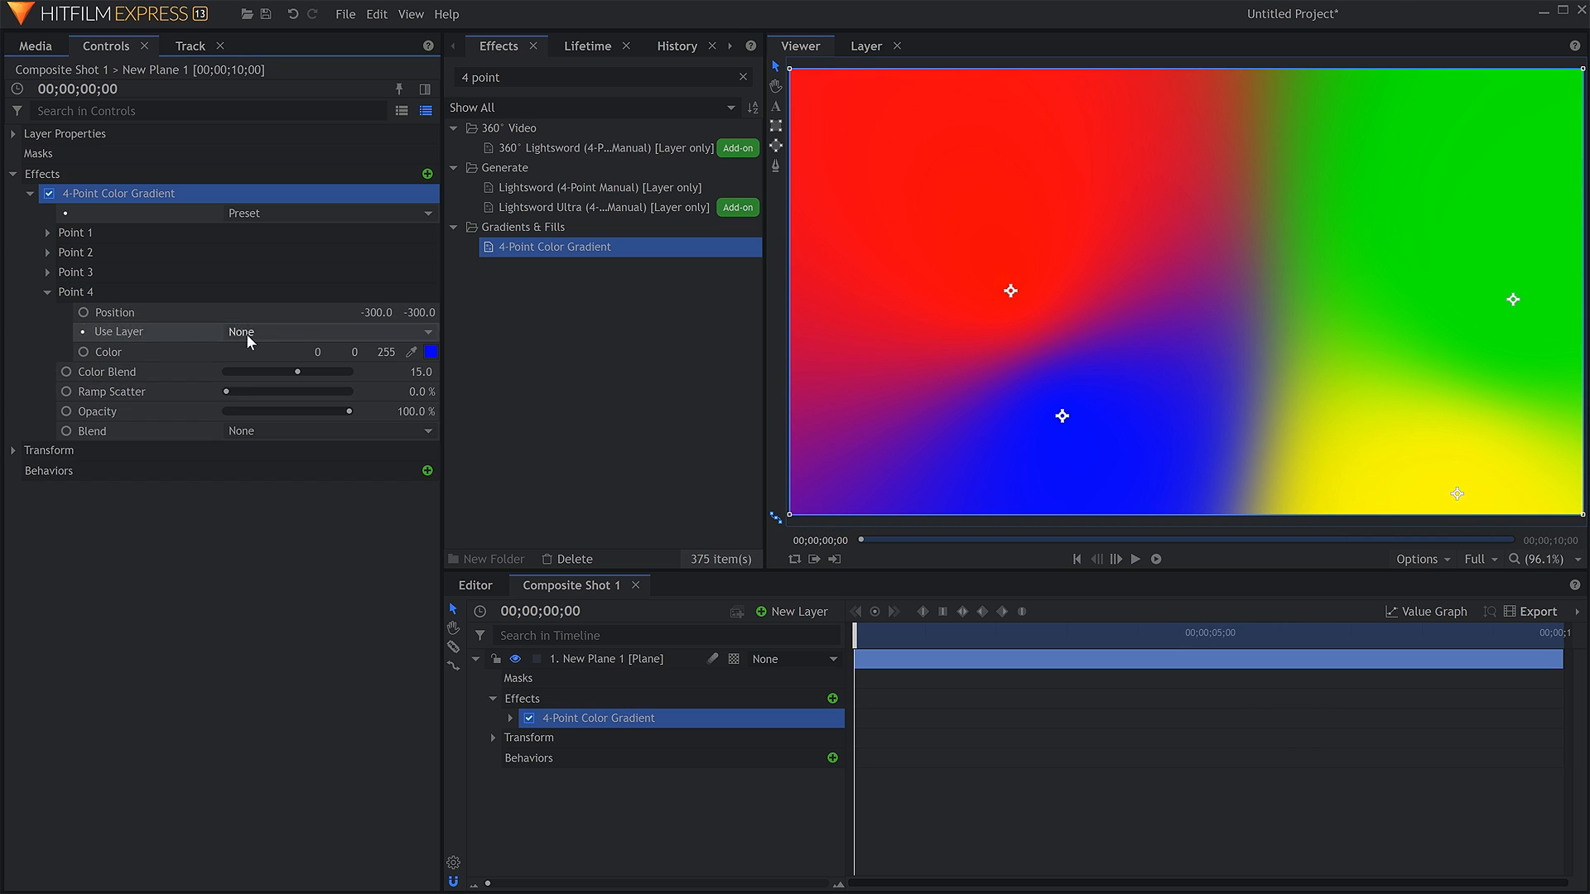
click(430, 352)
click(876, 303)
key(Return)
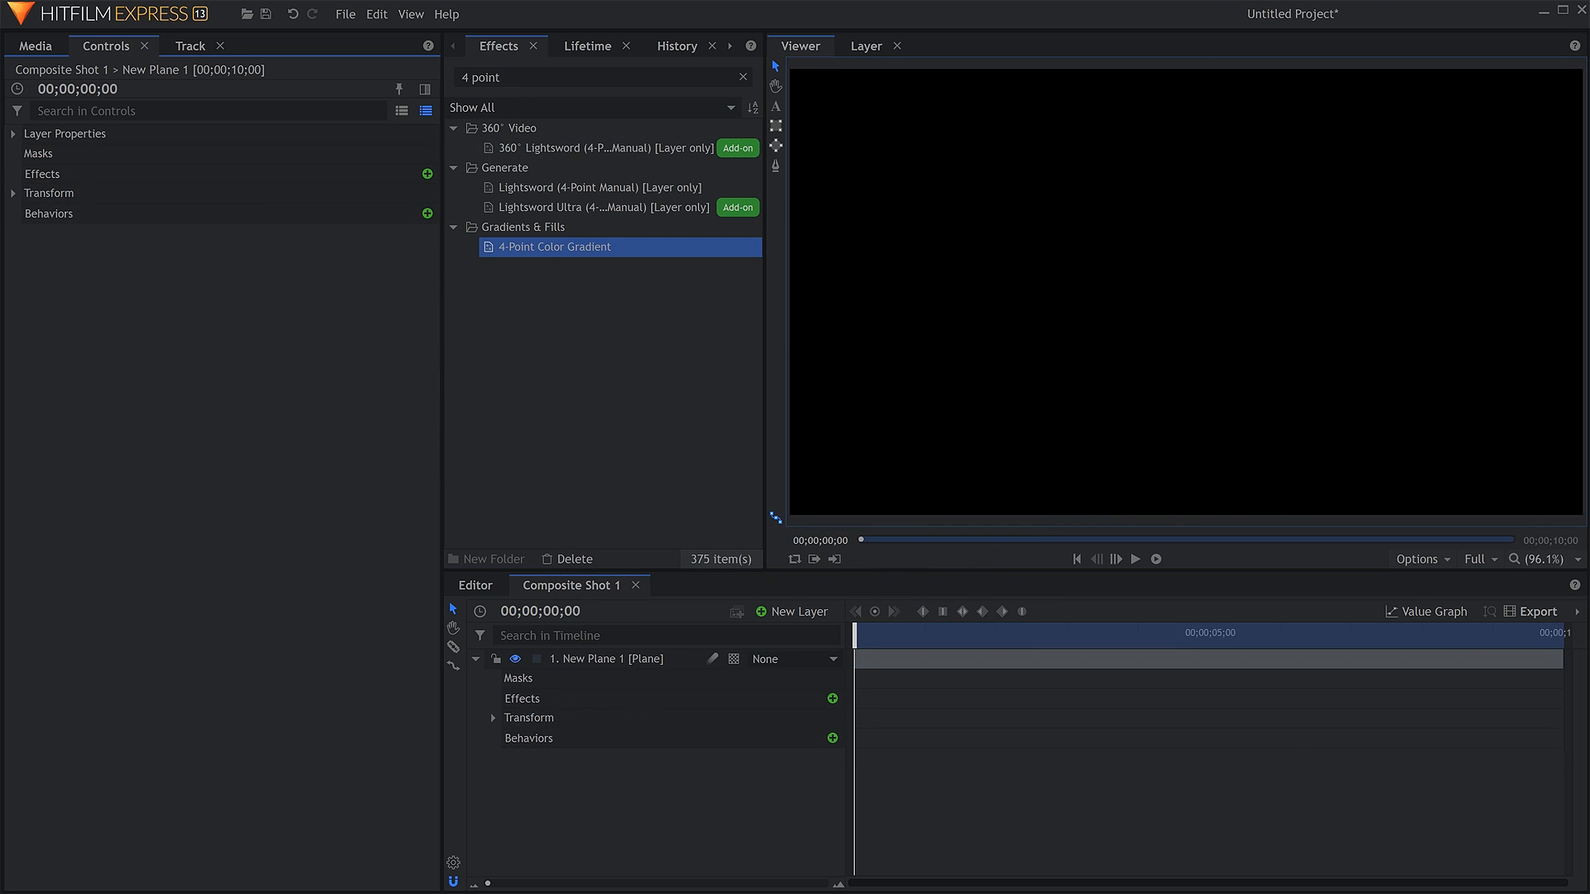
Search the effects for "grad", apply Color Gradient to the plane layer and show its settings.
drag(517, 78, 417, 81)
text(grad)
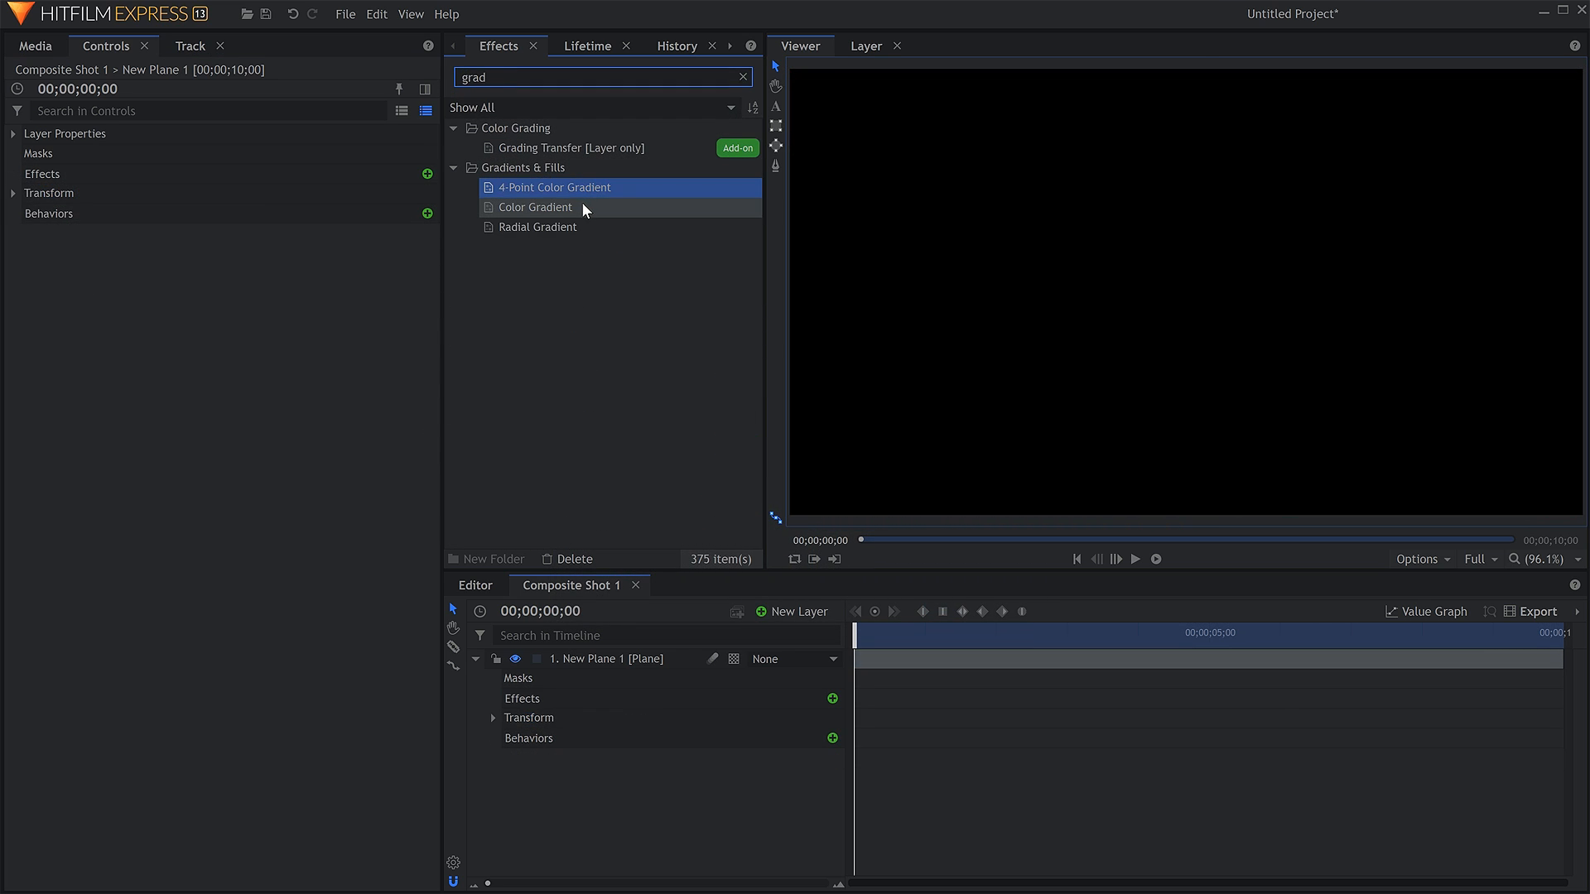
drag(586, 210, 535, 206)
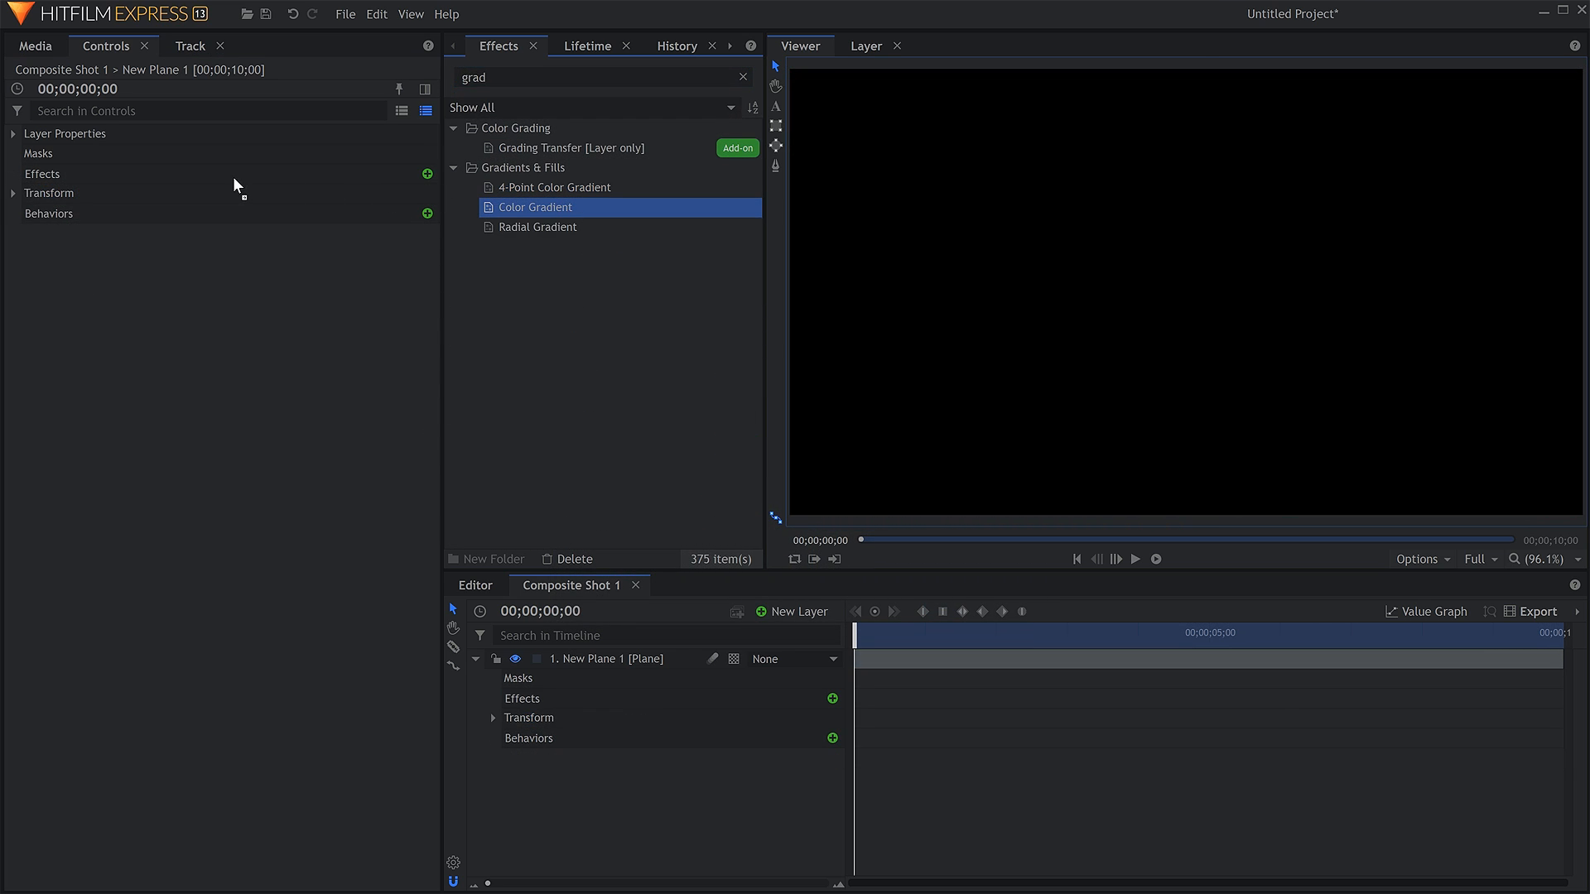
drag(232, 177, 232, 177)
click(30, 193)
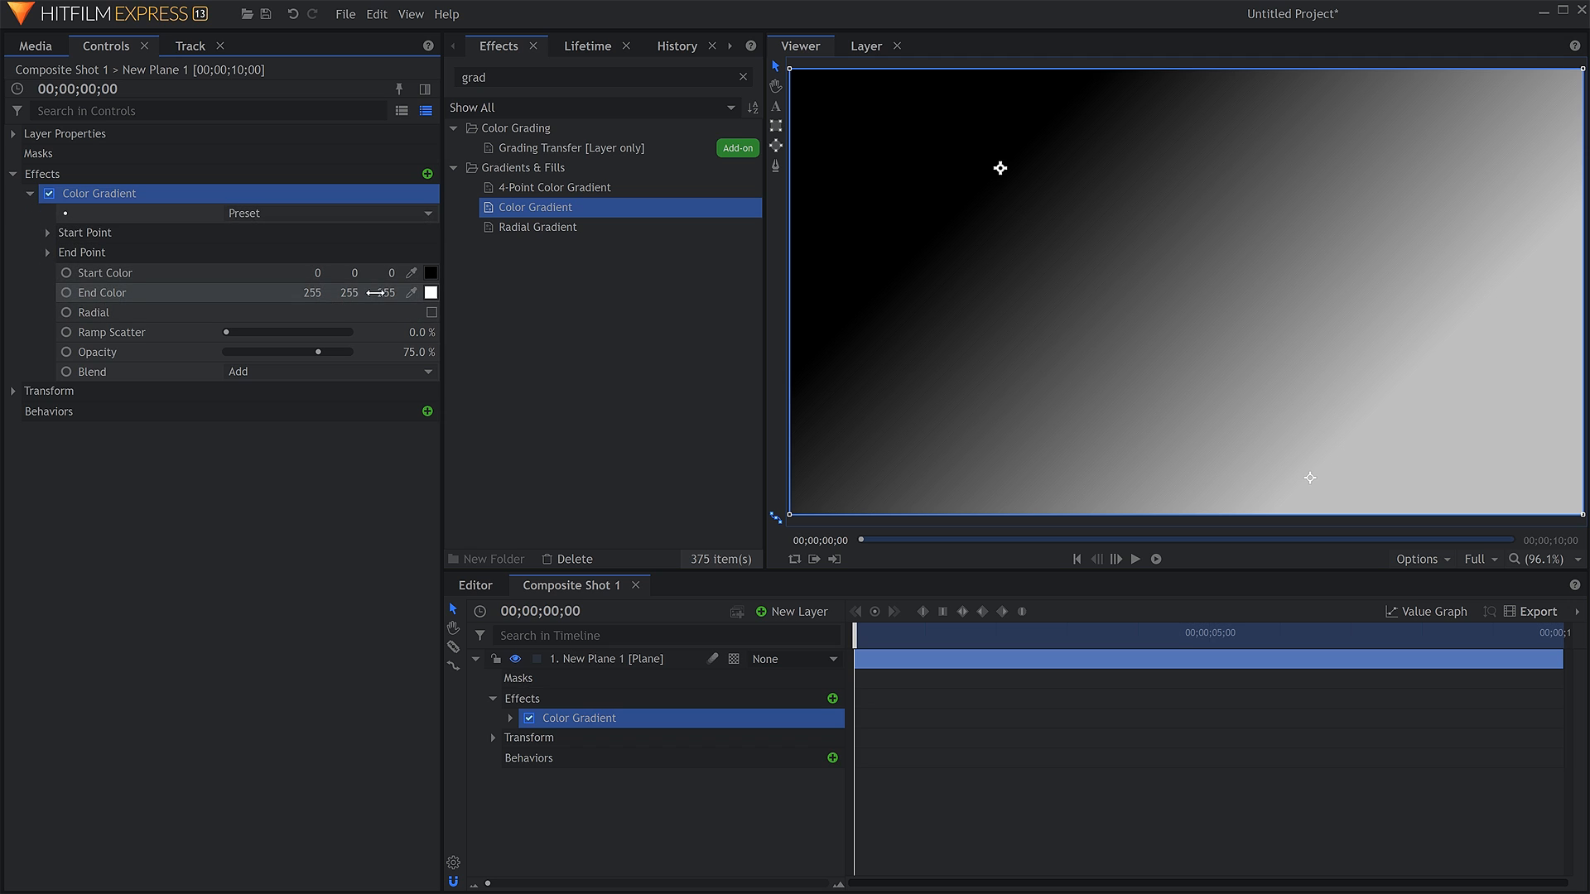
Move the Color Gradient's start and end points close together near the middle to make a narrow, slightly tilted blend.
drag(1002, 170, 1119, 302)
drag(1310, 478, 1120, 302)
drag(1122, 298, 1251, 274)
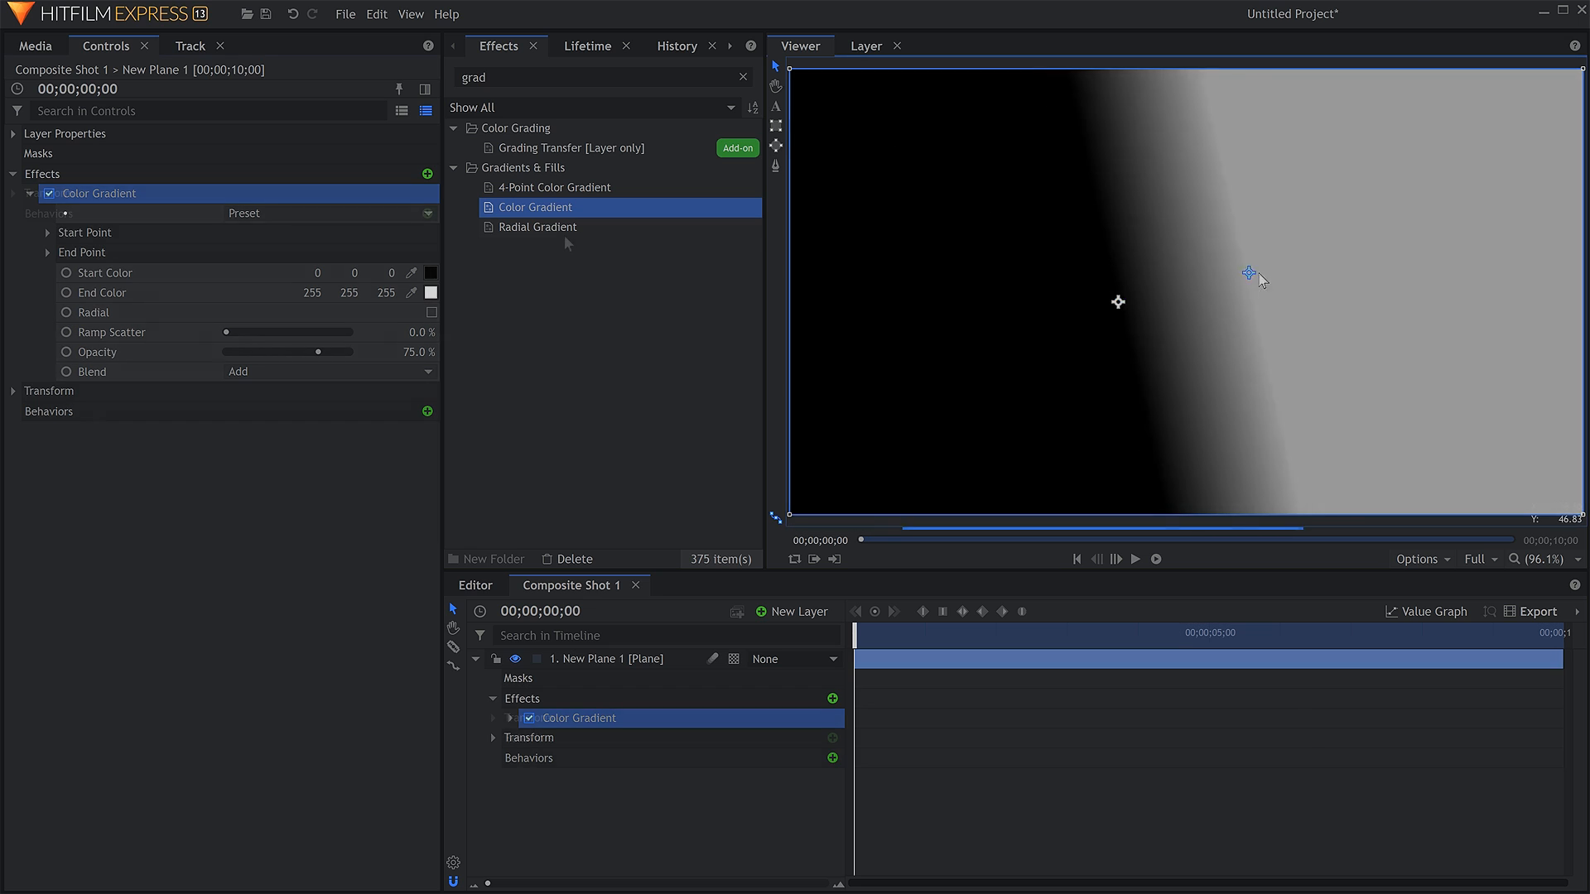
Apply the Radial Gradient effect to the plane layer and show its inner and outer radius settings.
drag(562, 231, 91, 189)
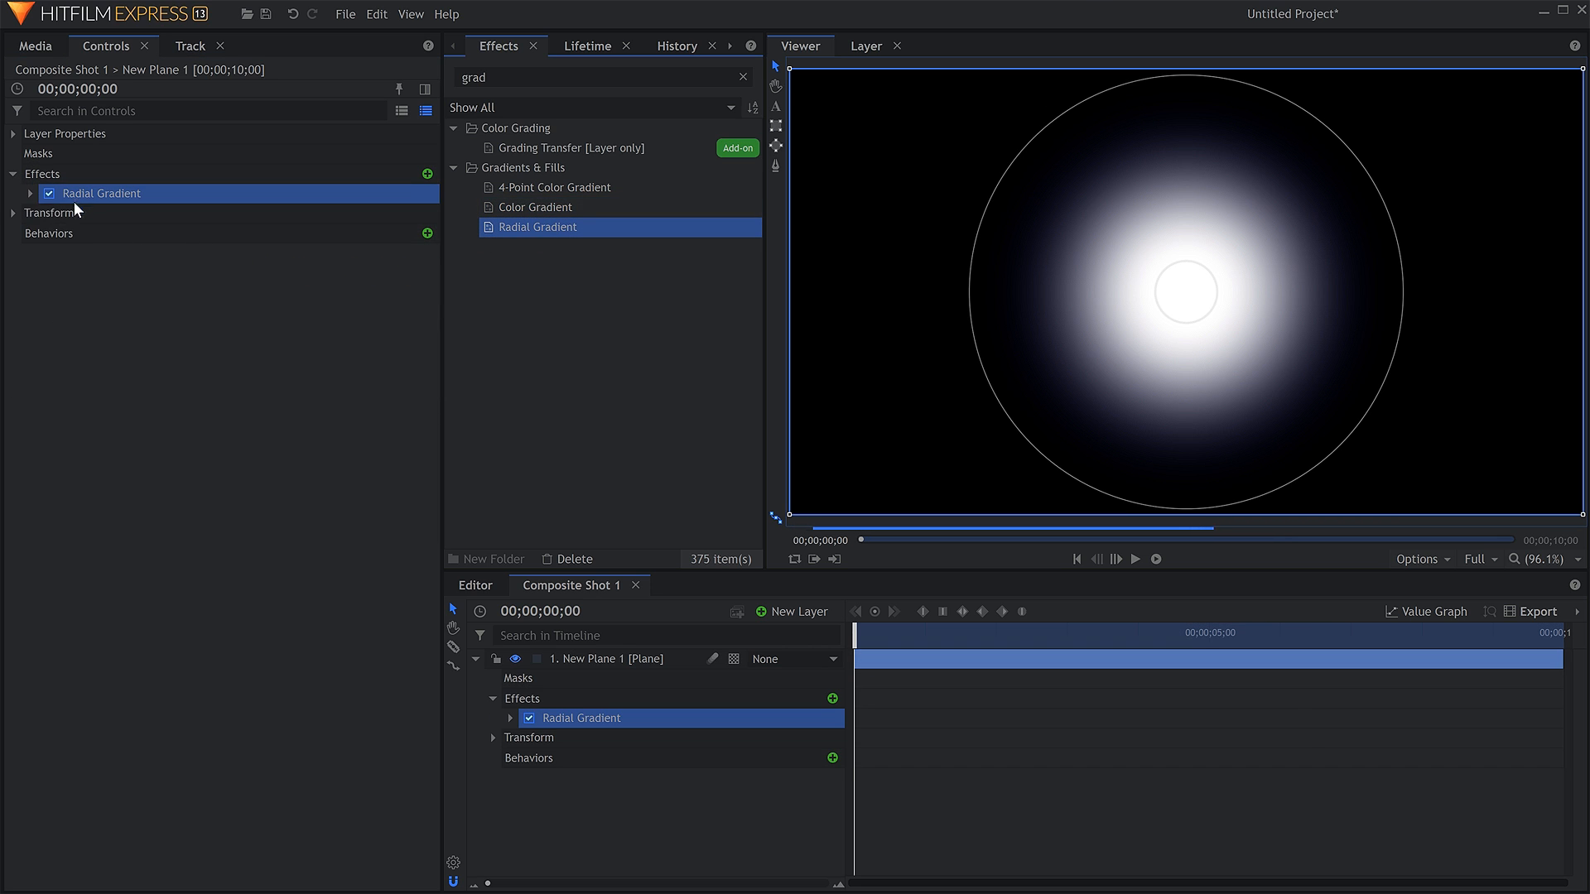
click(29, 193)
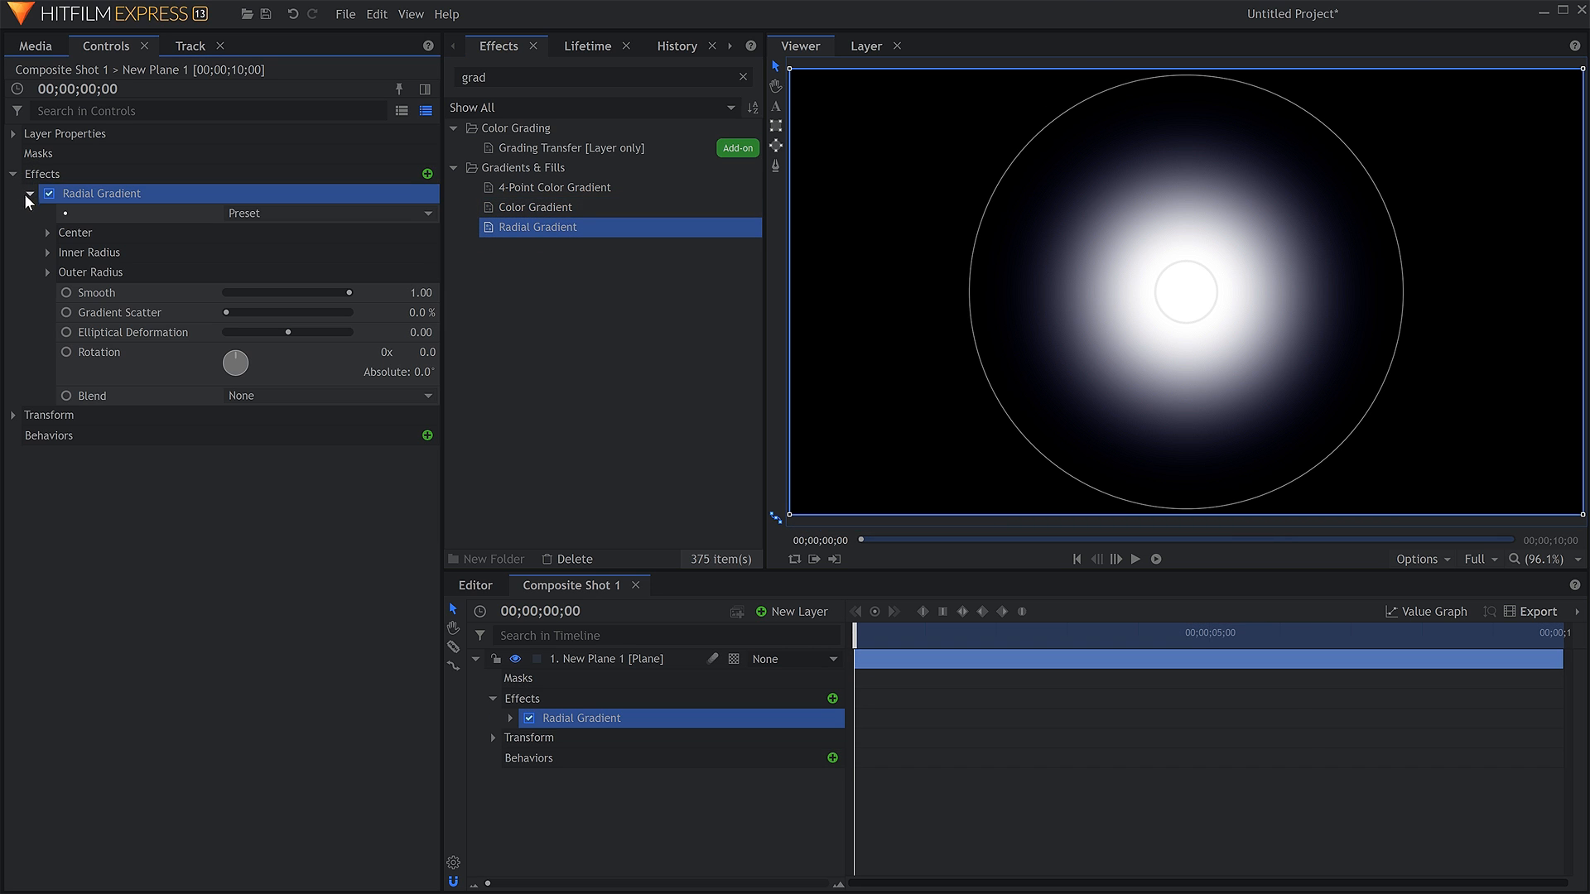
click(45, 271)
click(45, 251)
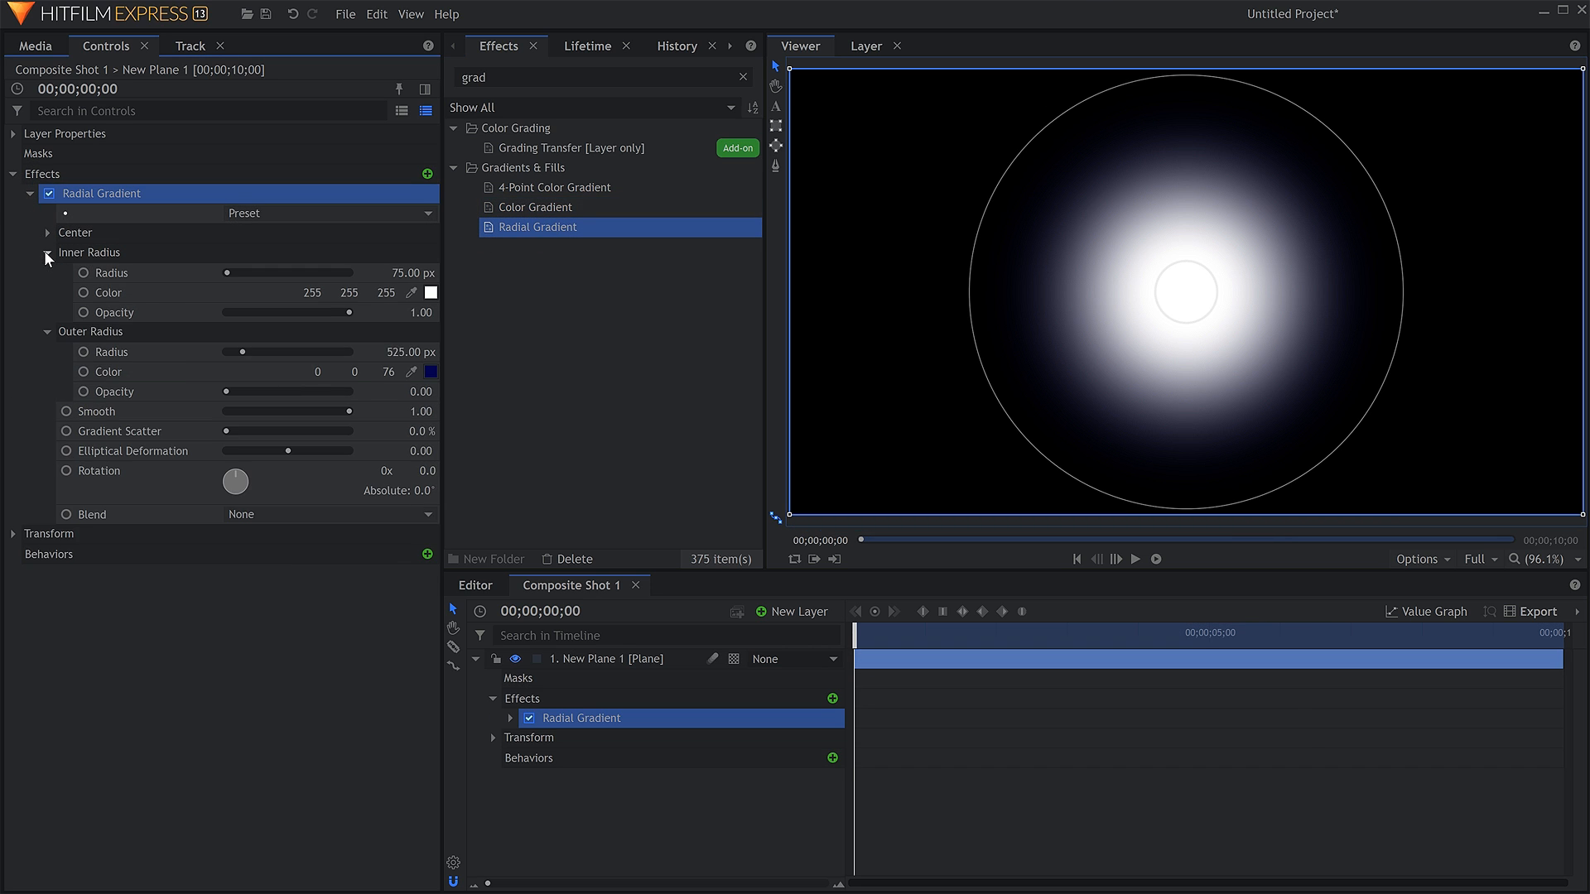
Change the Radial Gradient's outer radius color to green.
click(430, 372)
click(888, 286)
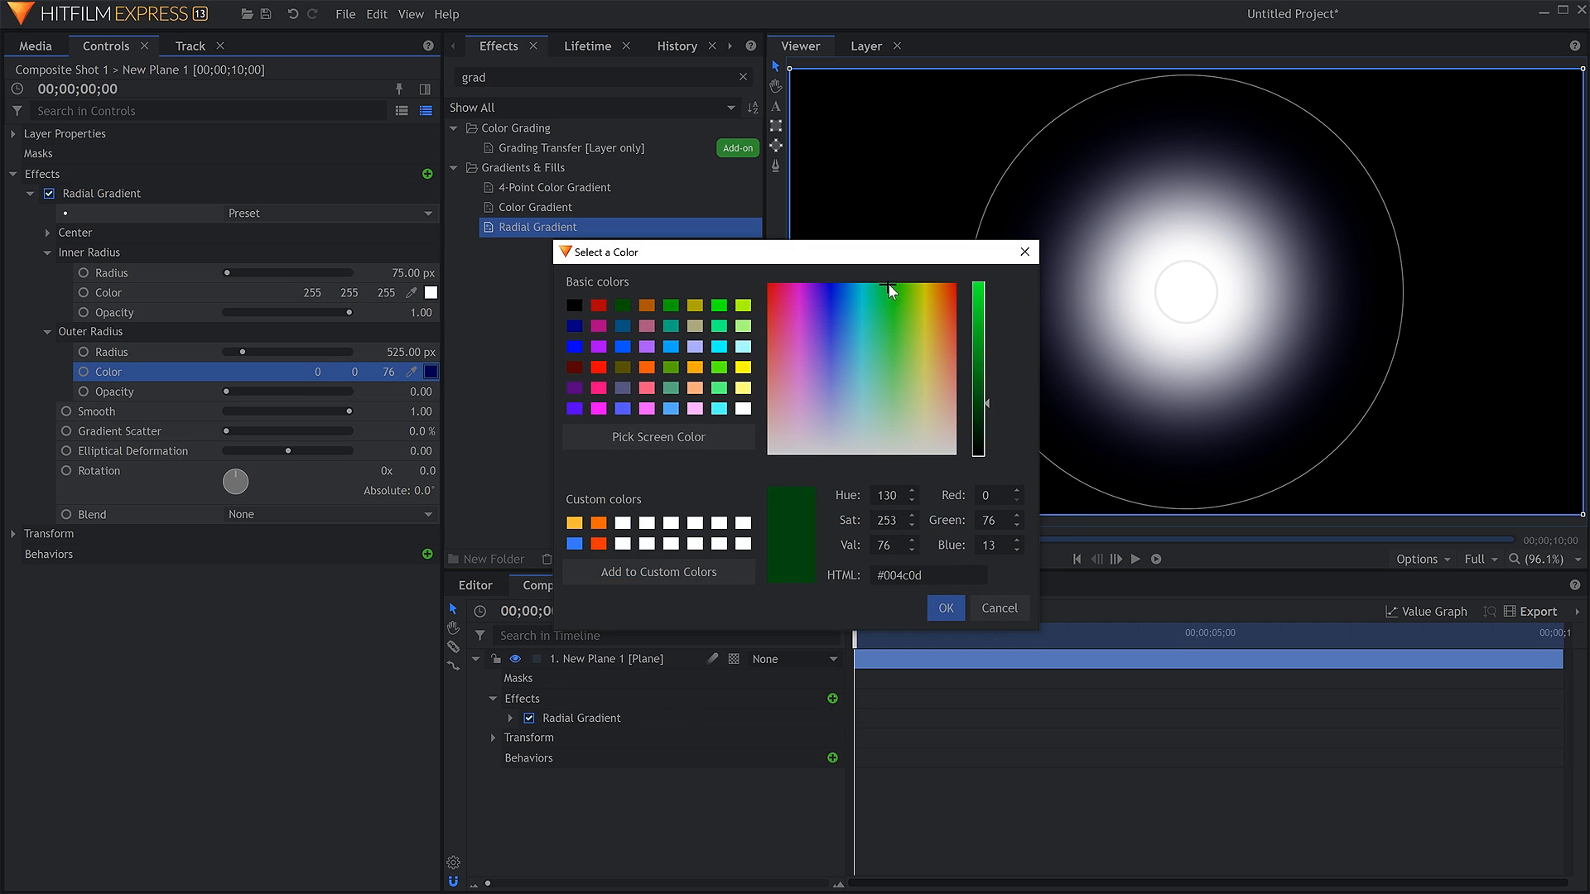
drag(975, 345, 772, 385)
key(Return)
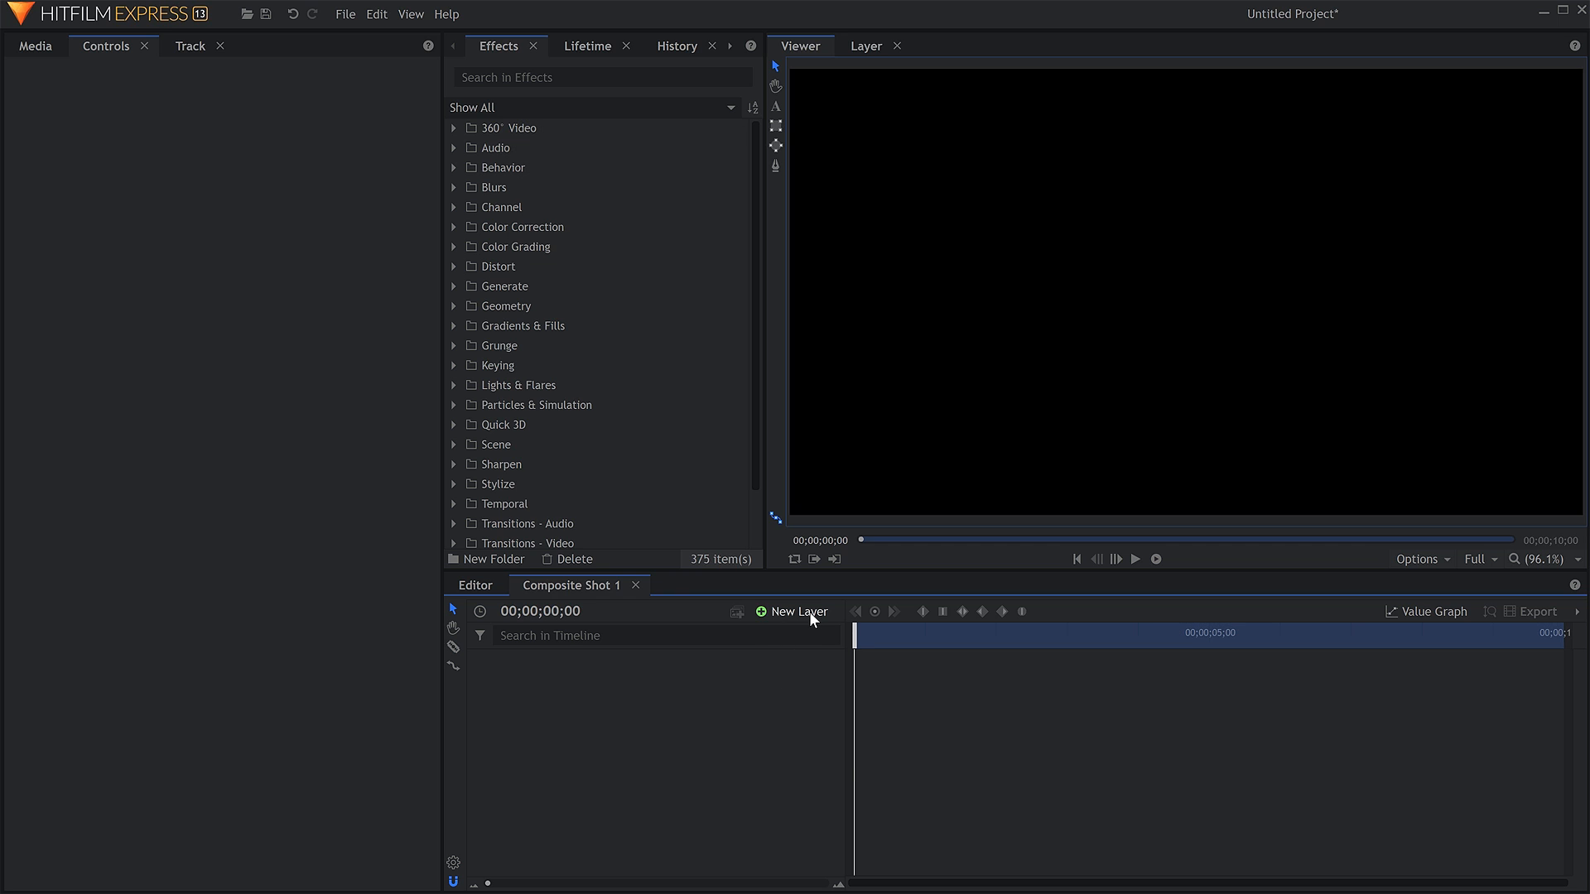
Add a text layer to the composite shot with the text "Game On".
click(808, 611)
click(809, 659)
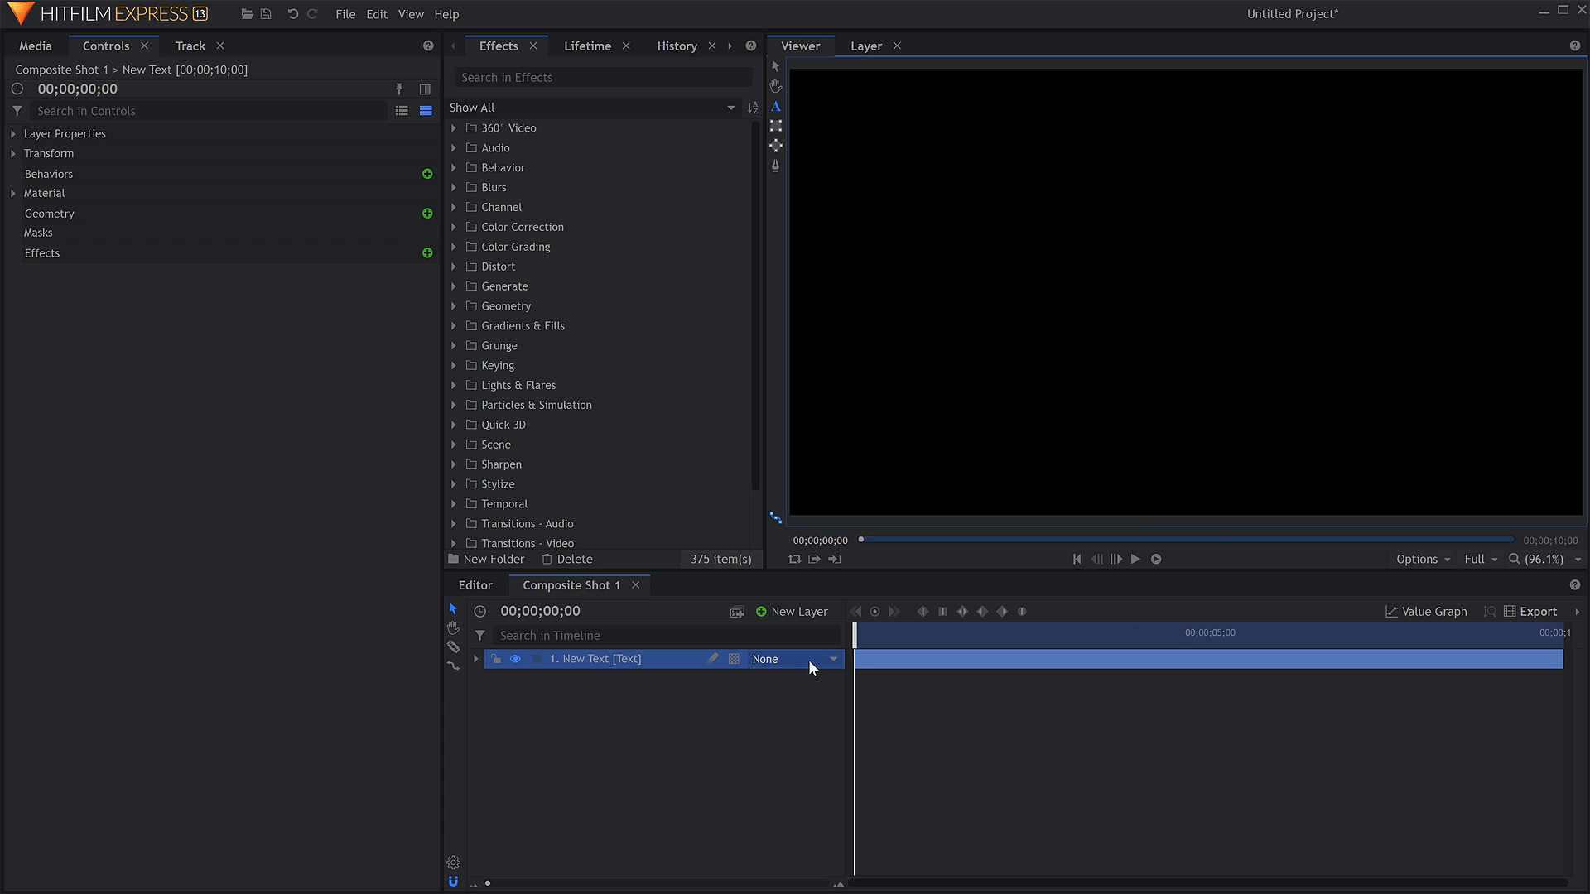
text(Game On)
Format all of the "Game On" text at size 244 in the Burbank Big Condensed font.
key(ctrl+a)
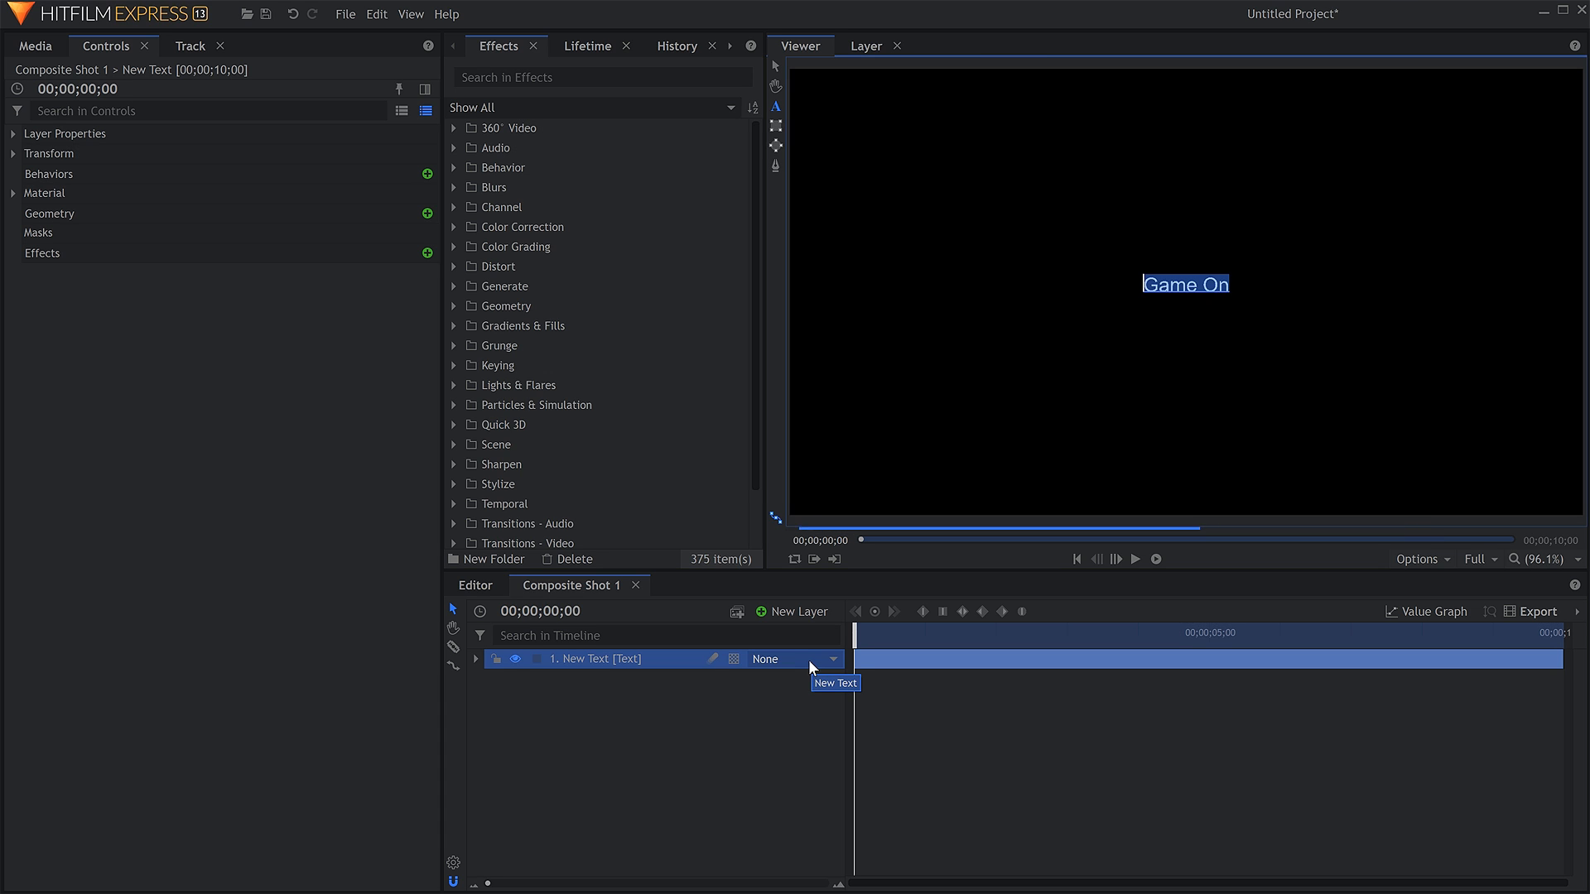
click(729, 46)
click(687, 46)
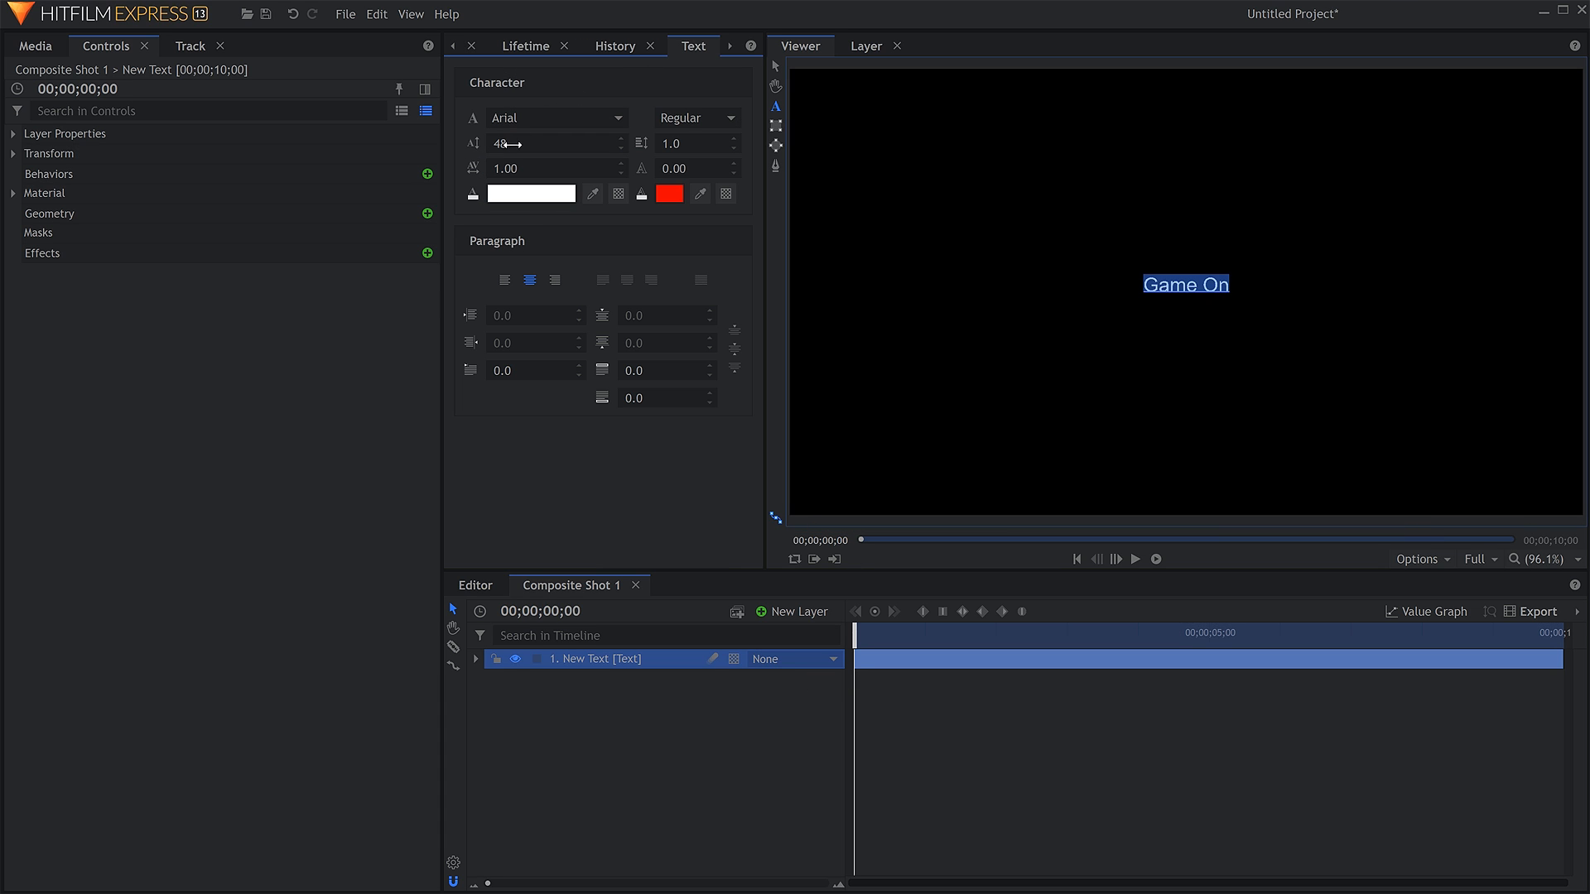
drag(507, 144, 670, 144)
click(524, 116)
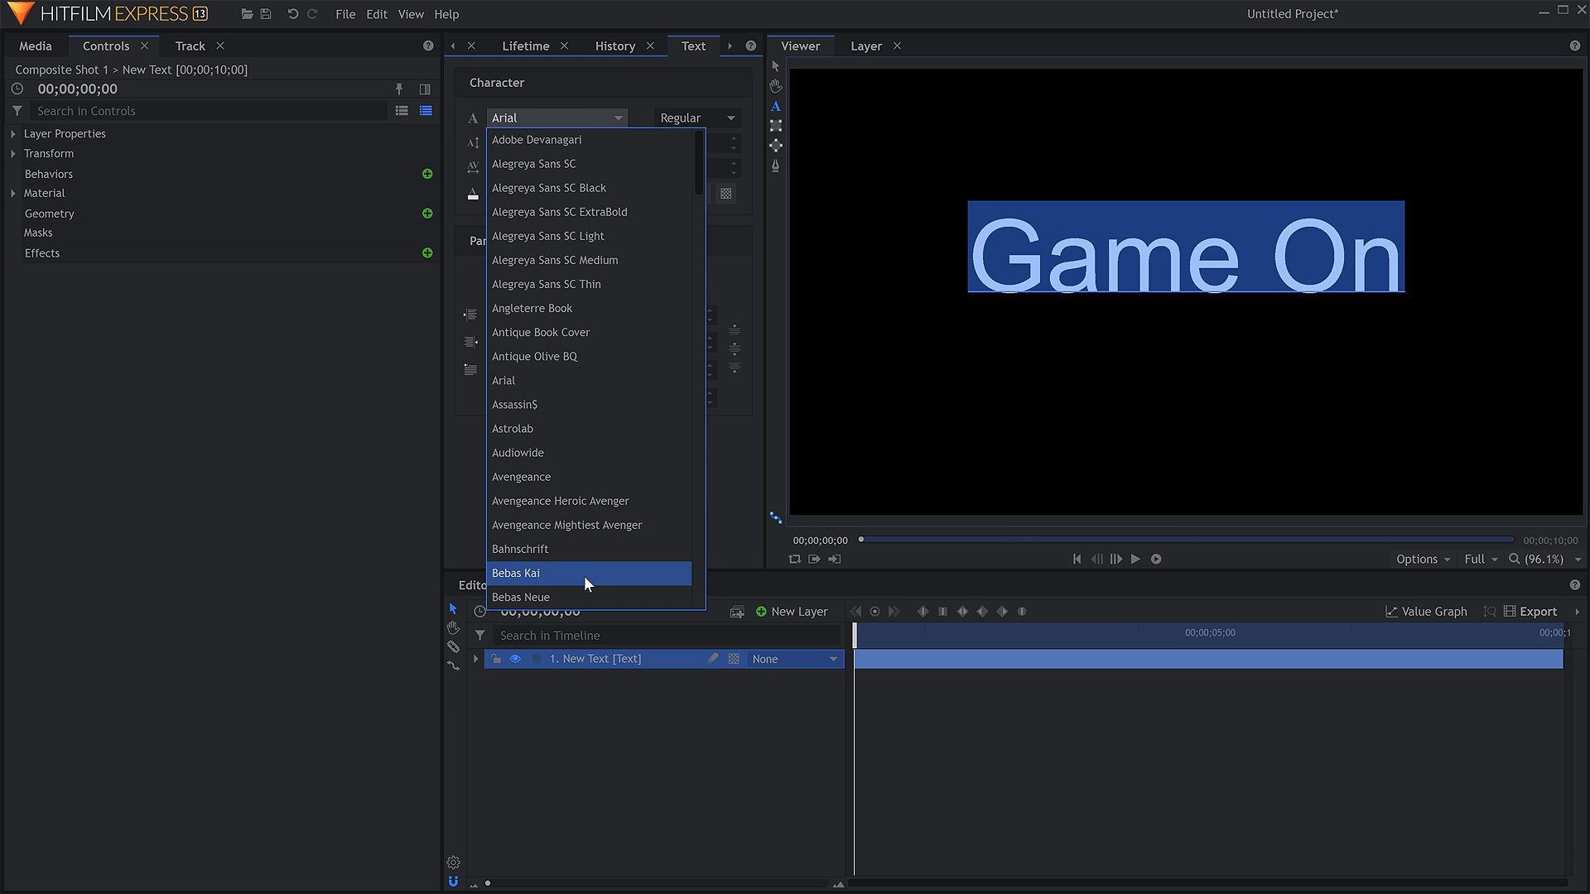
scroll(584, 577, down, 4)
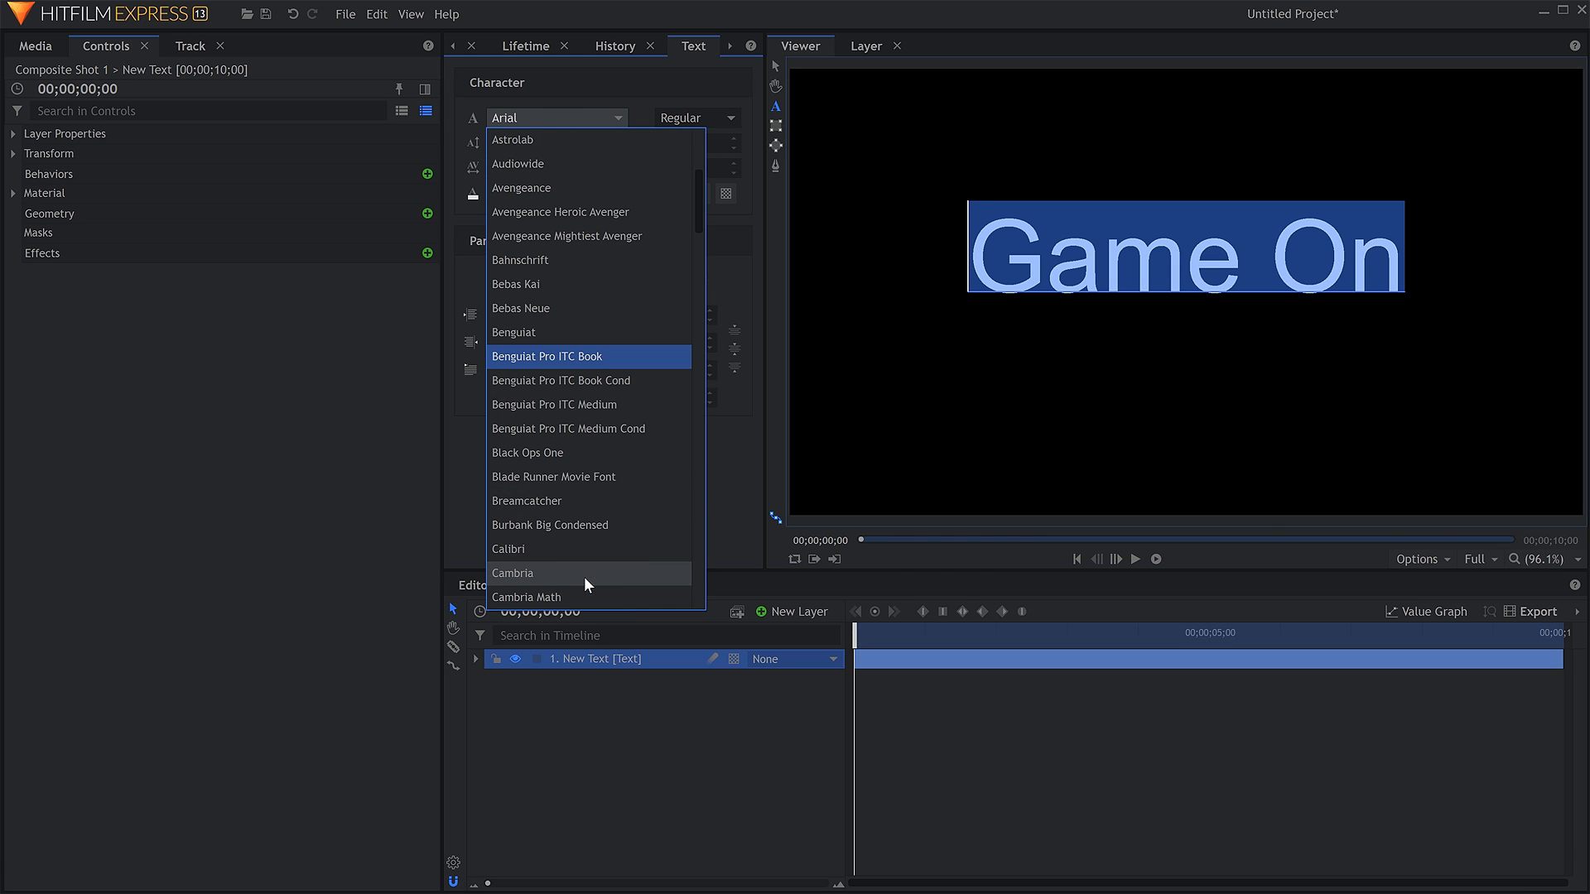
click(590, 522)
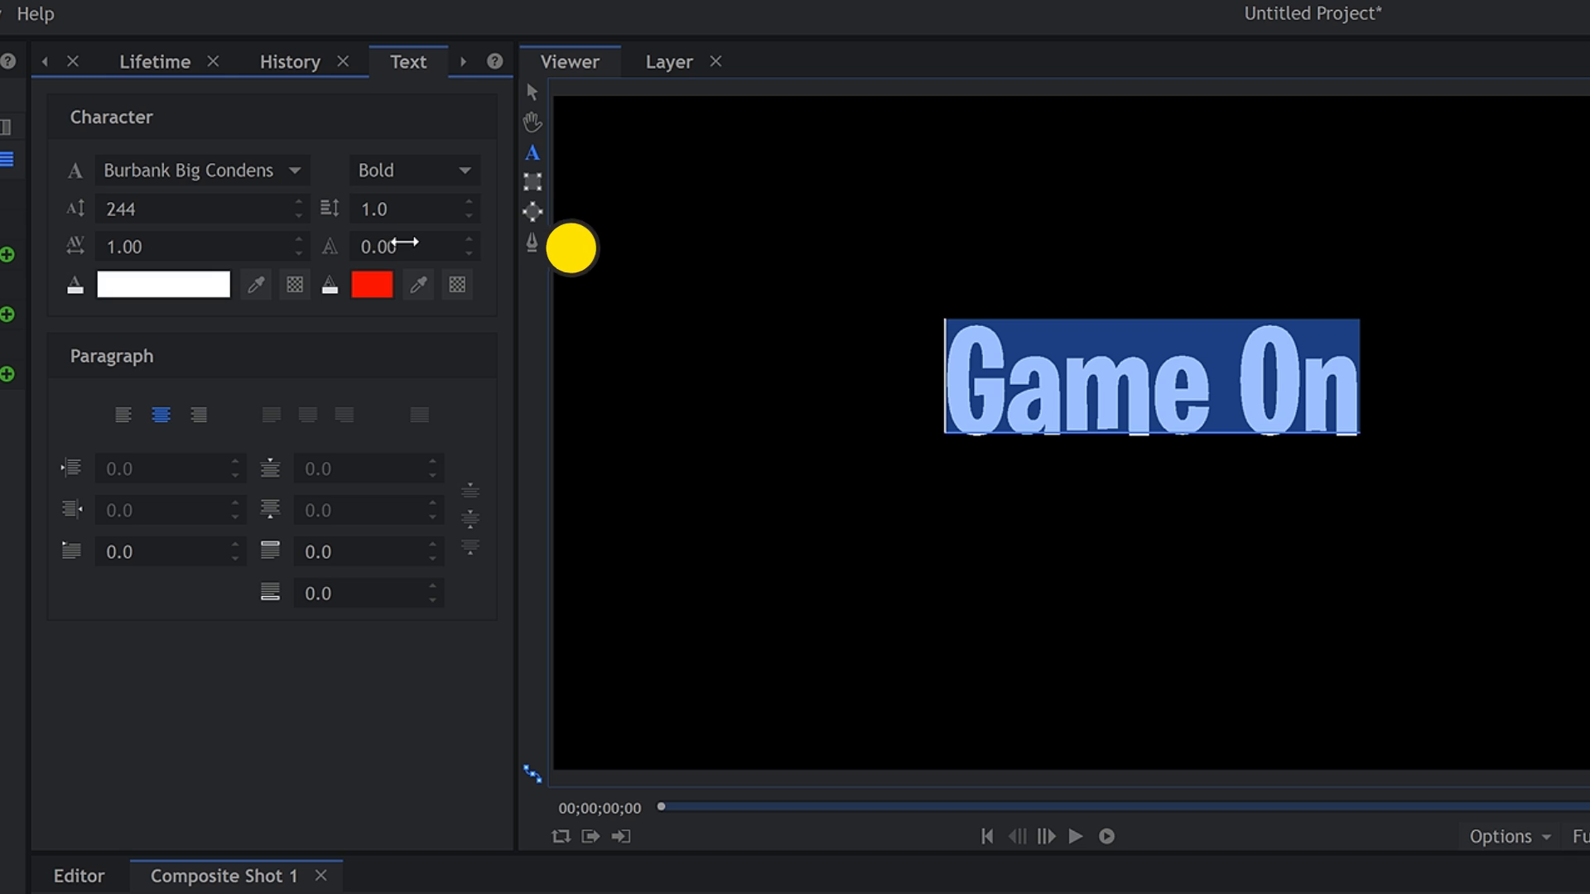
Give the text an outline with a thickness of 5.20 and an orange-yellow color.
drag(401, 245, 451, 245)
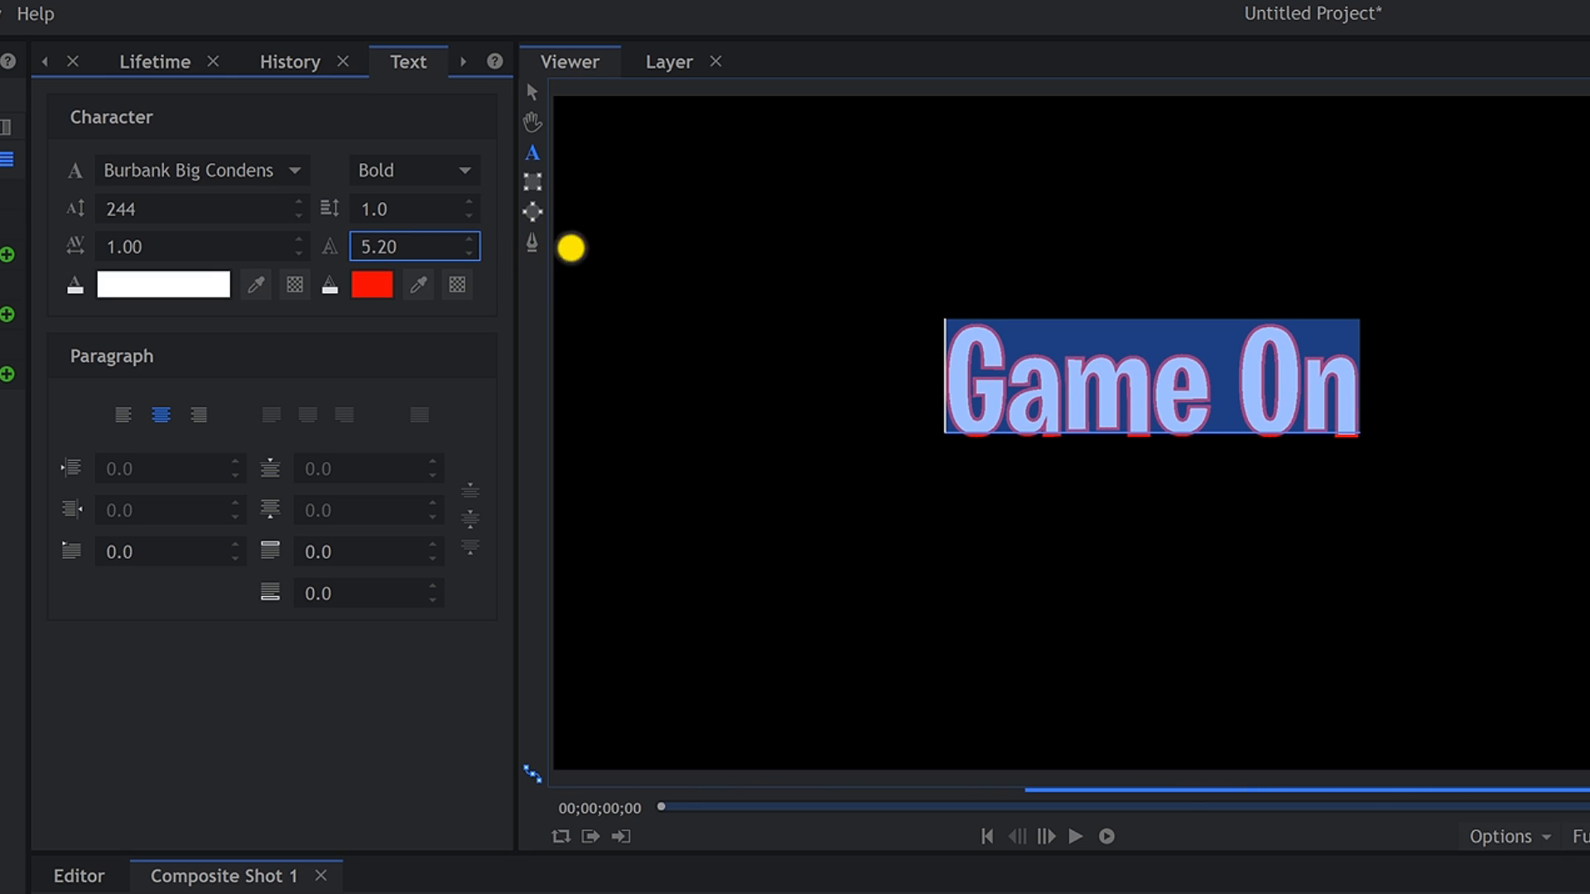
click(374, 287)
mouse_move(779, 421)
mouse_down()
mouse_move(760, 416)
mouse_move(774, 419)
mouse_up()
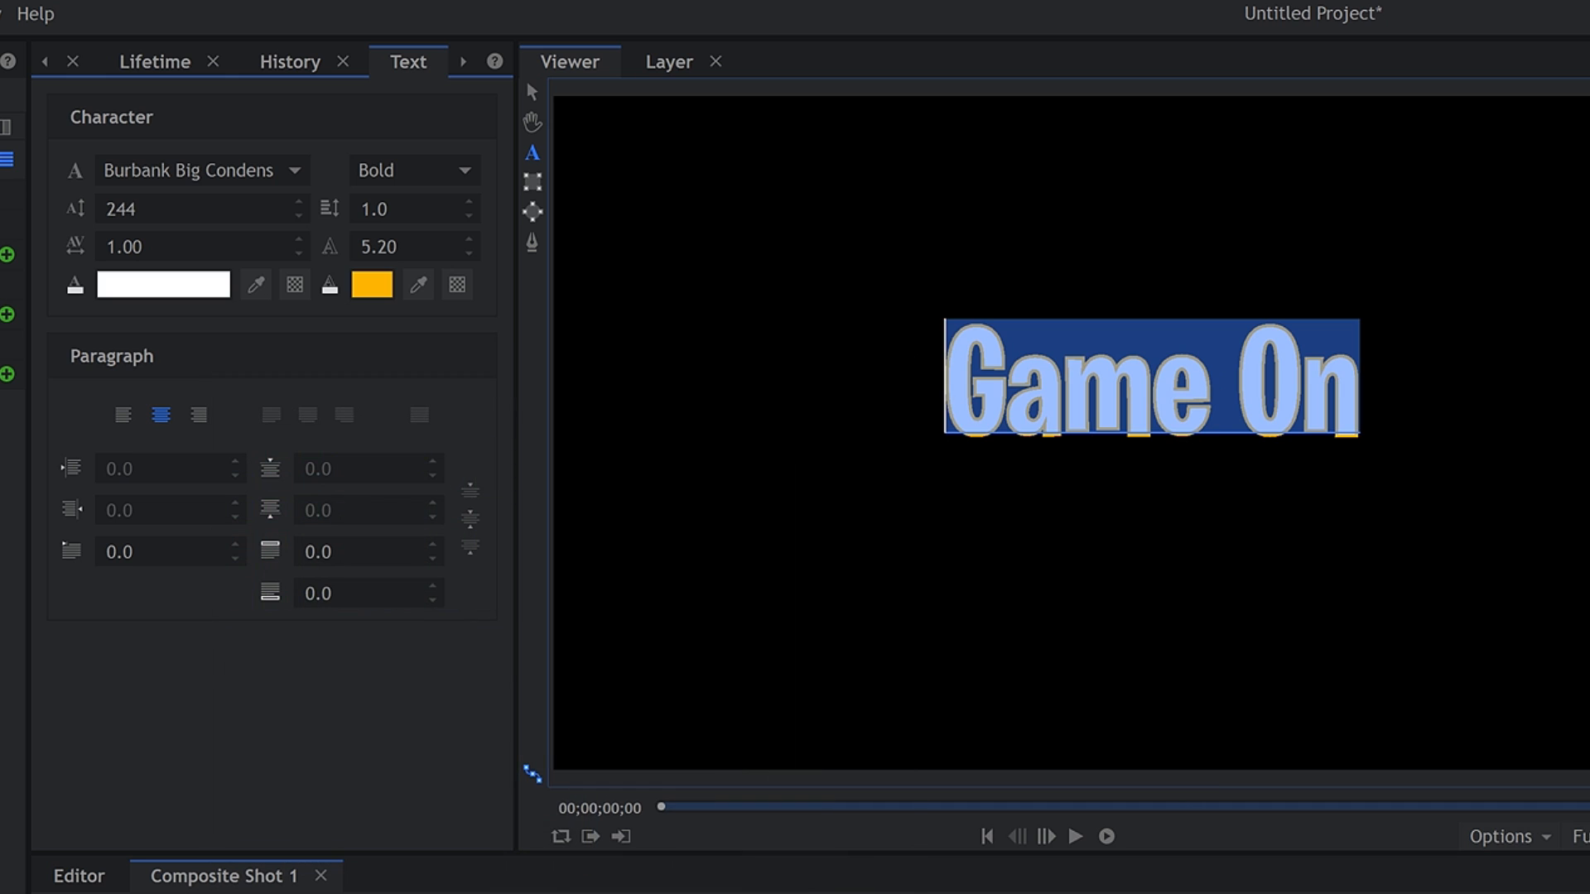
Deselect the "Game On" text and open its fill color for editing.
click(1153, 378)
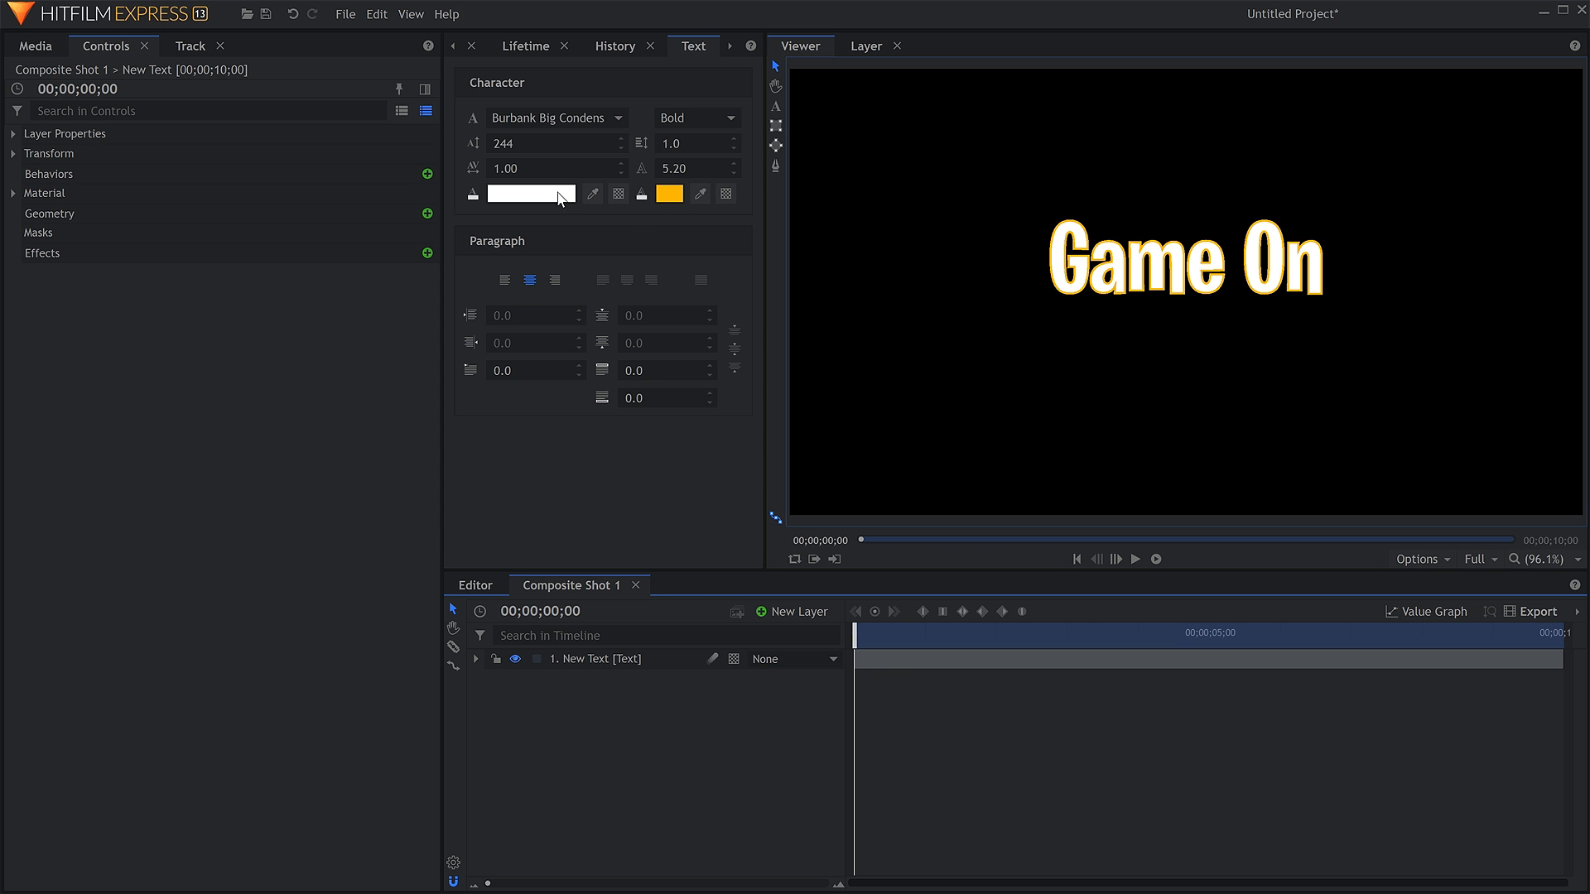
click(546, 196)
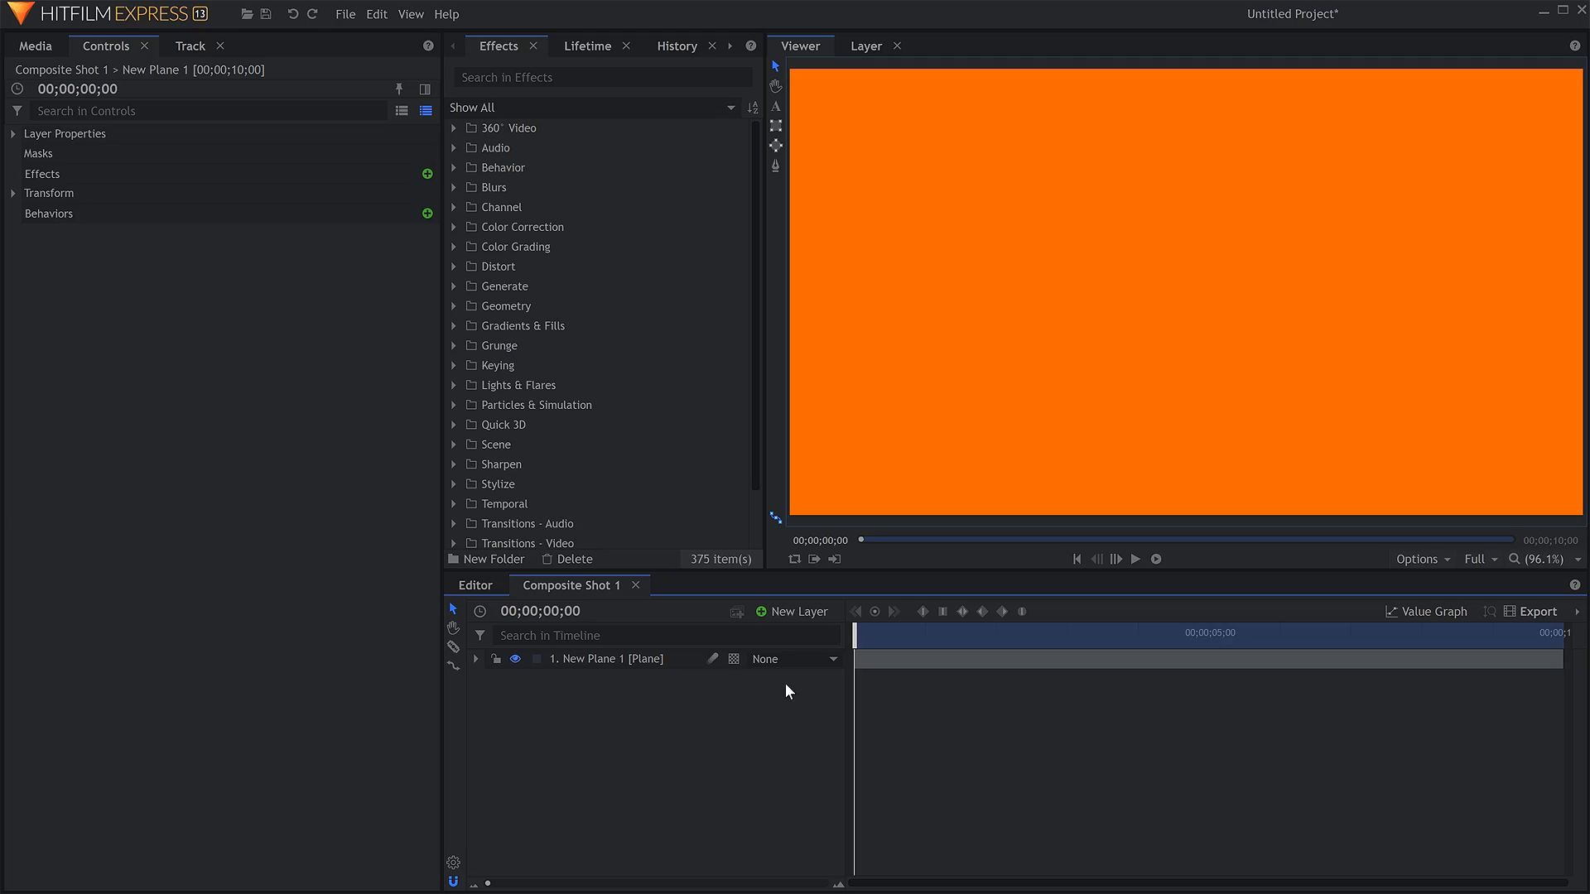
Draw a roughly square rectangular mask in the upper-left area of the orange plane New Plane 1.
click(662, 663)
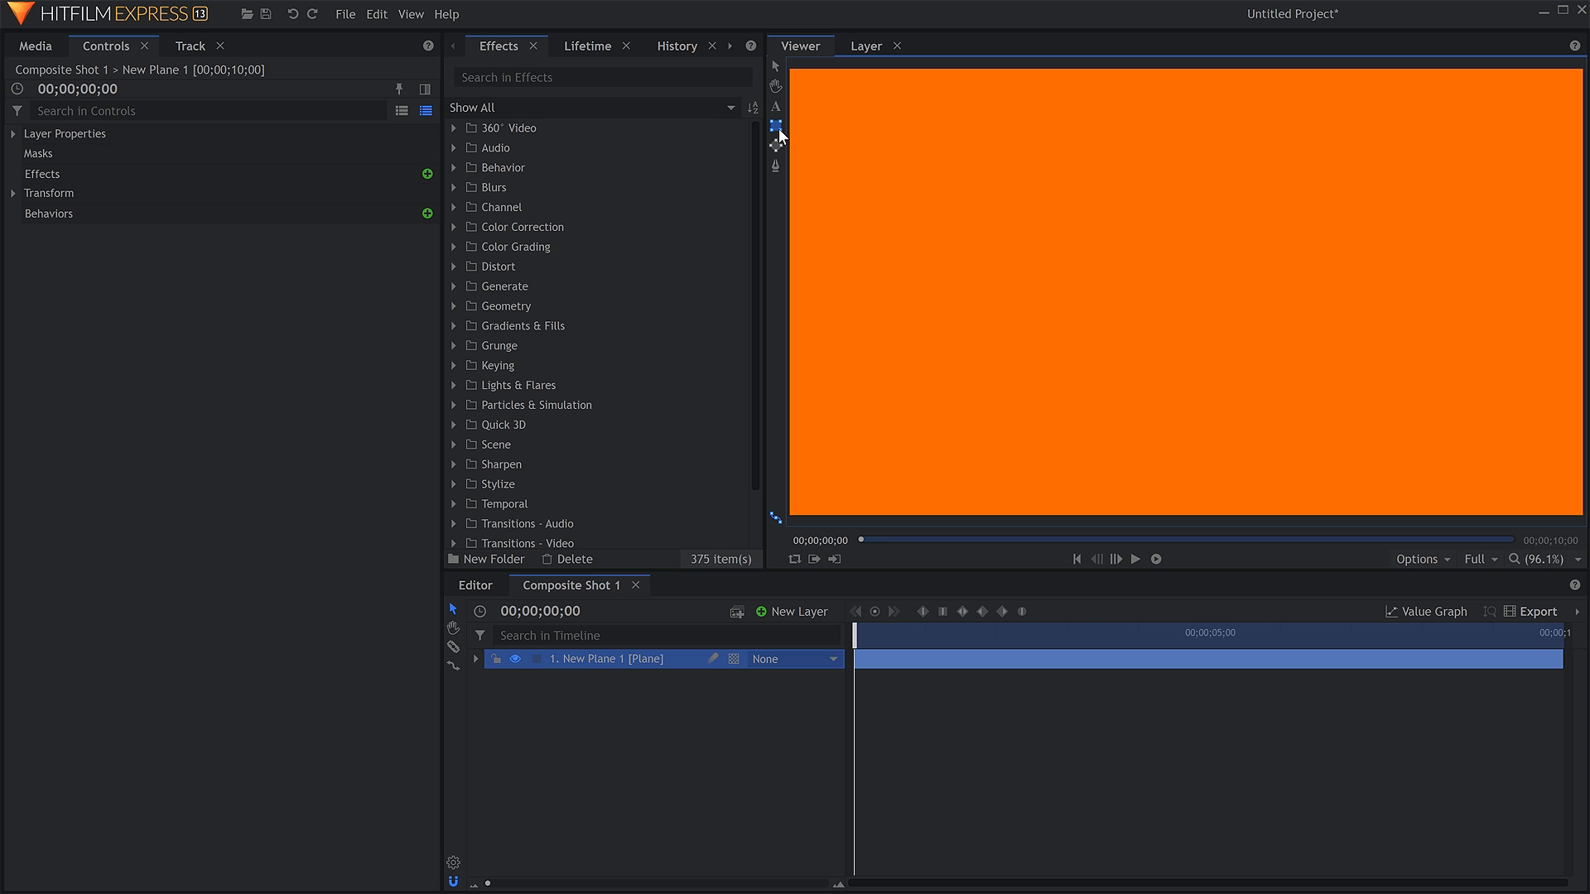
click(754, 315)
drag(833, 113, 1056, 325)
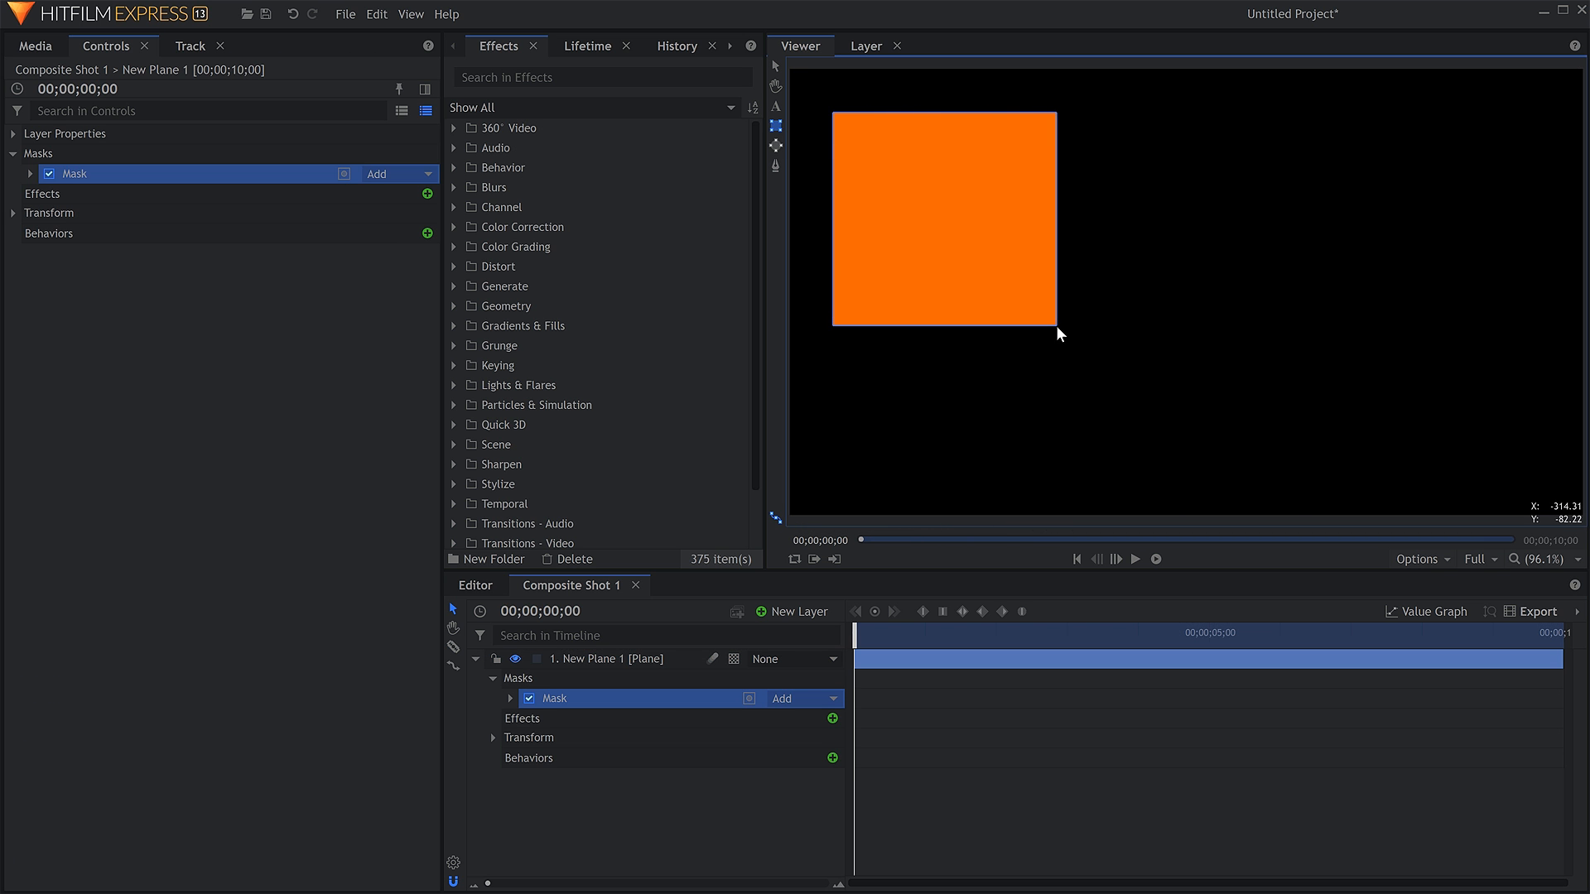
Toggle inversion of the rectangular mask on and back off.
click(776, 66)
click(343, 175)
click(343, 174)
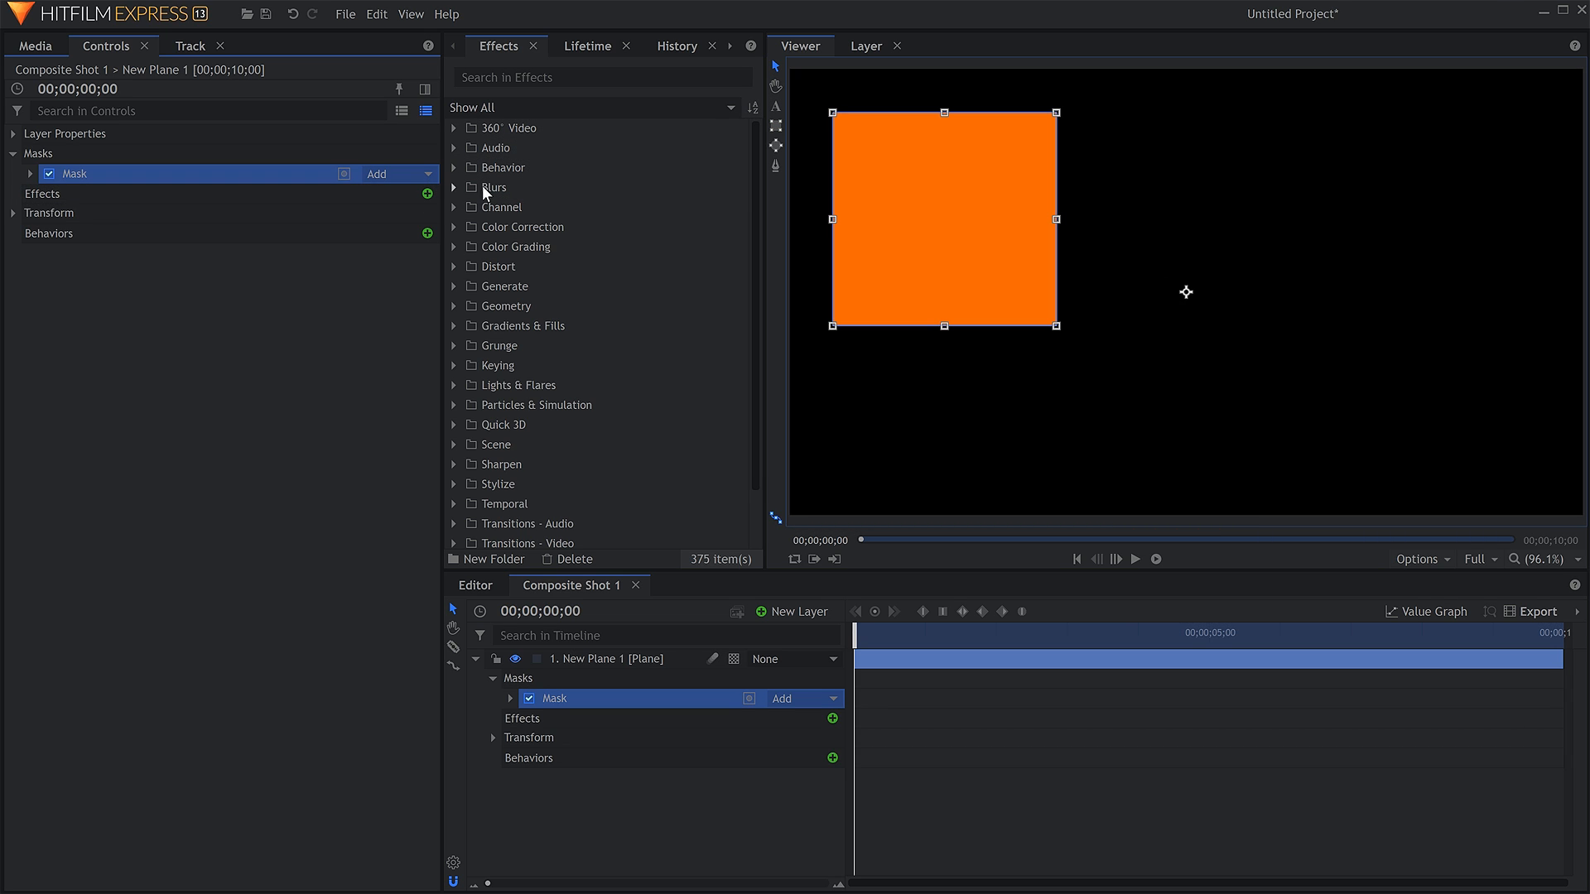
Draw a slightly wide elliptical mask on the plane to the right of the square mask.
click(776, 147)
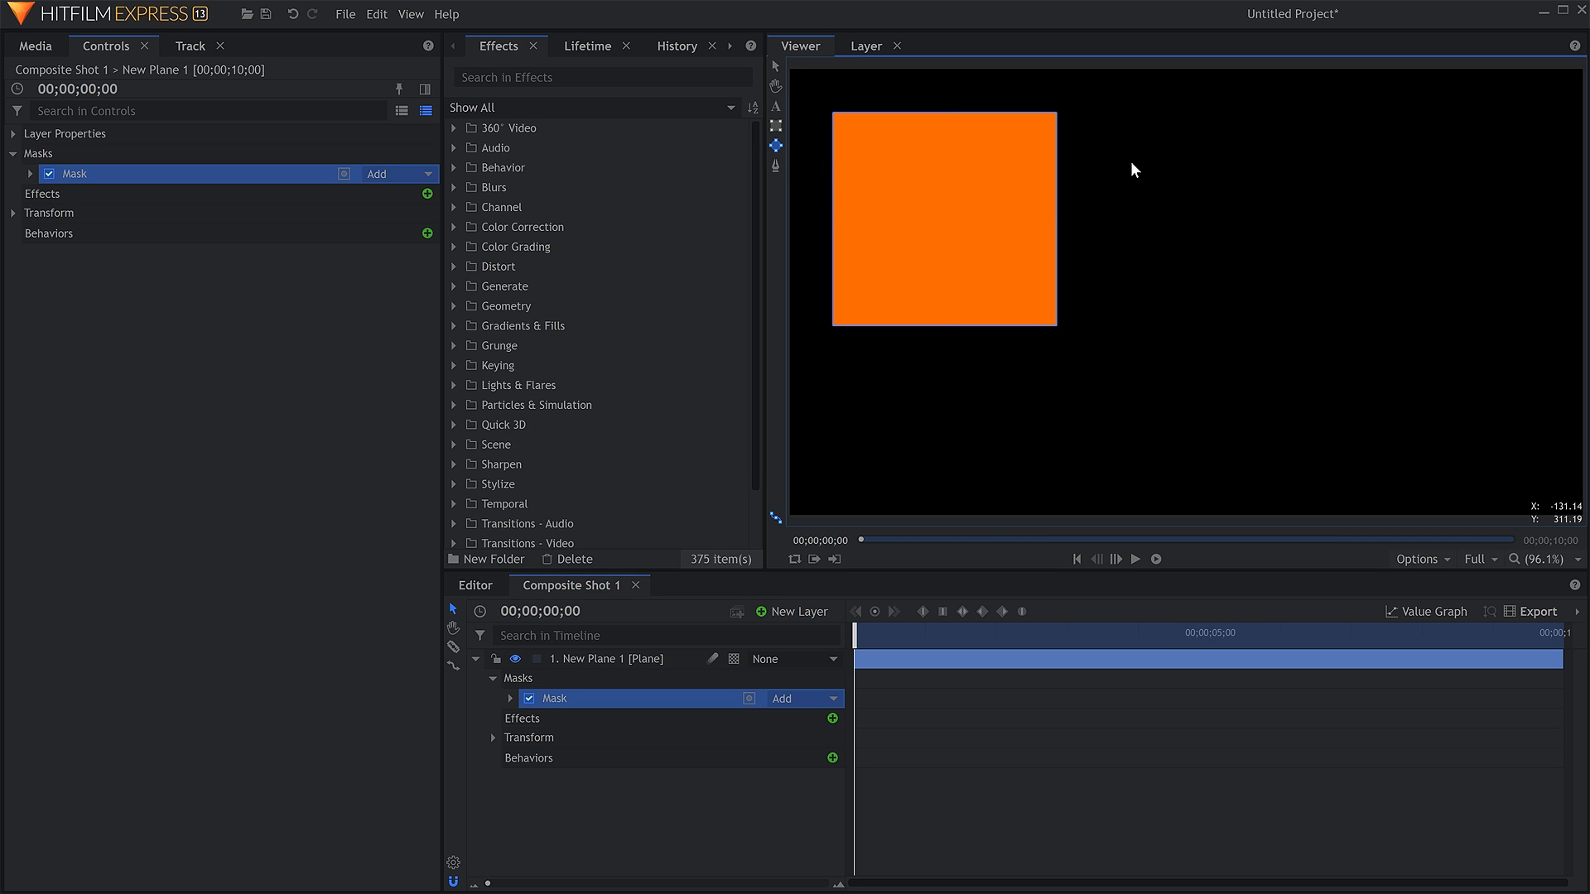
drag(1131, 161, 1318, 326)
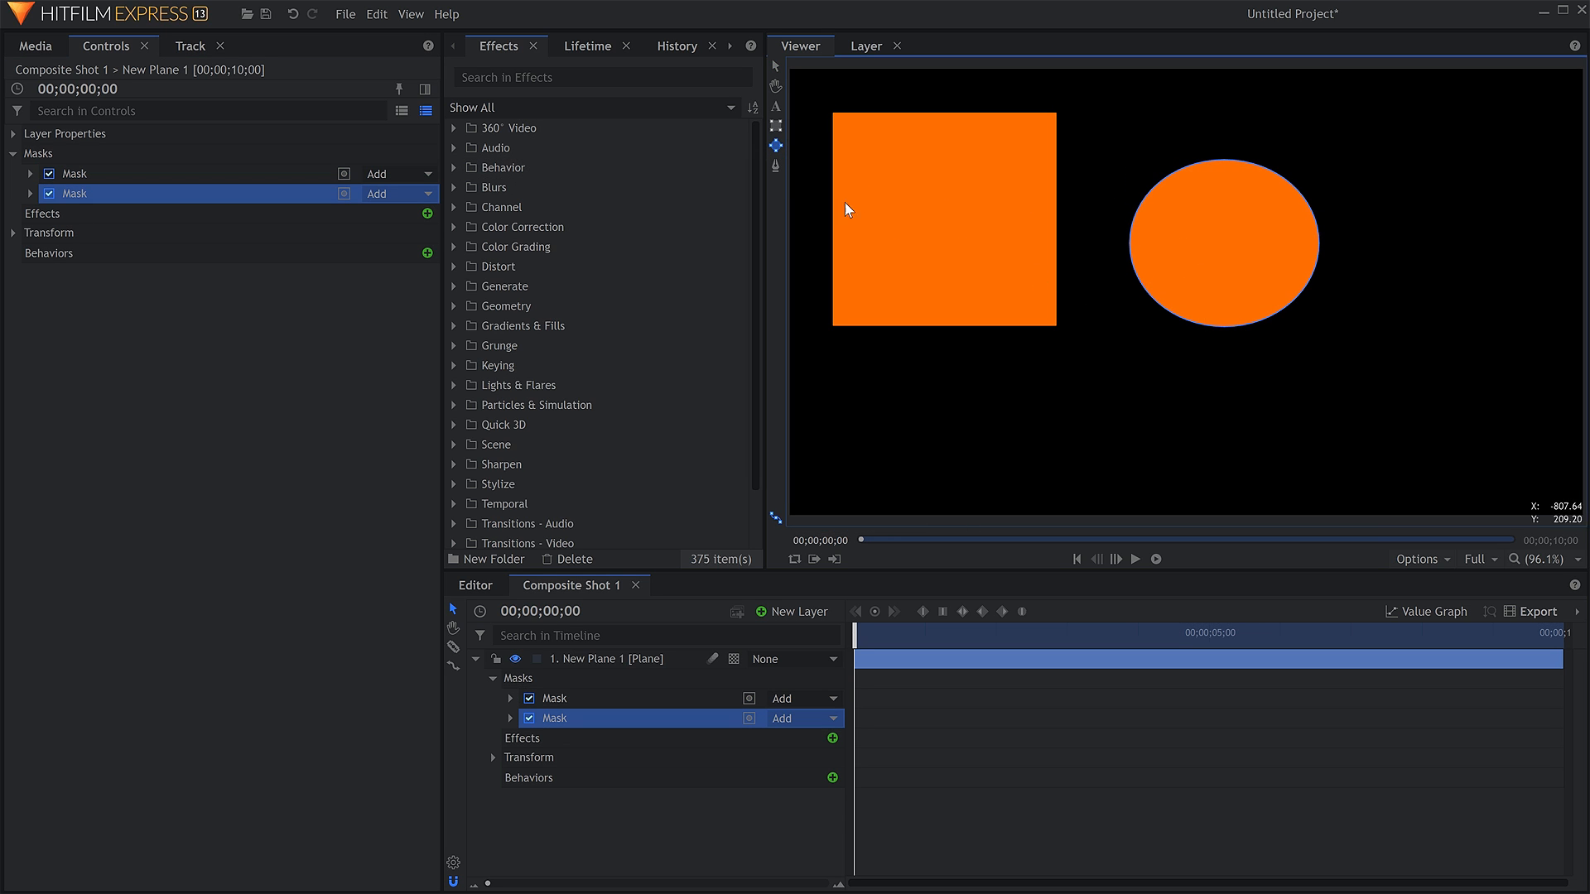
Draw a closed six-point freehand mask with straight and curved edges in the plane's lower-right area.
click(775, 166)
click(1025, 657)
click(1313, 413)
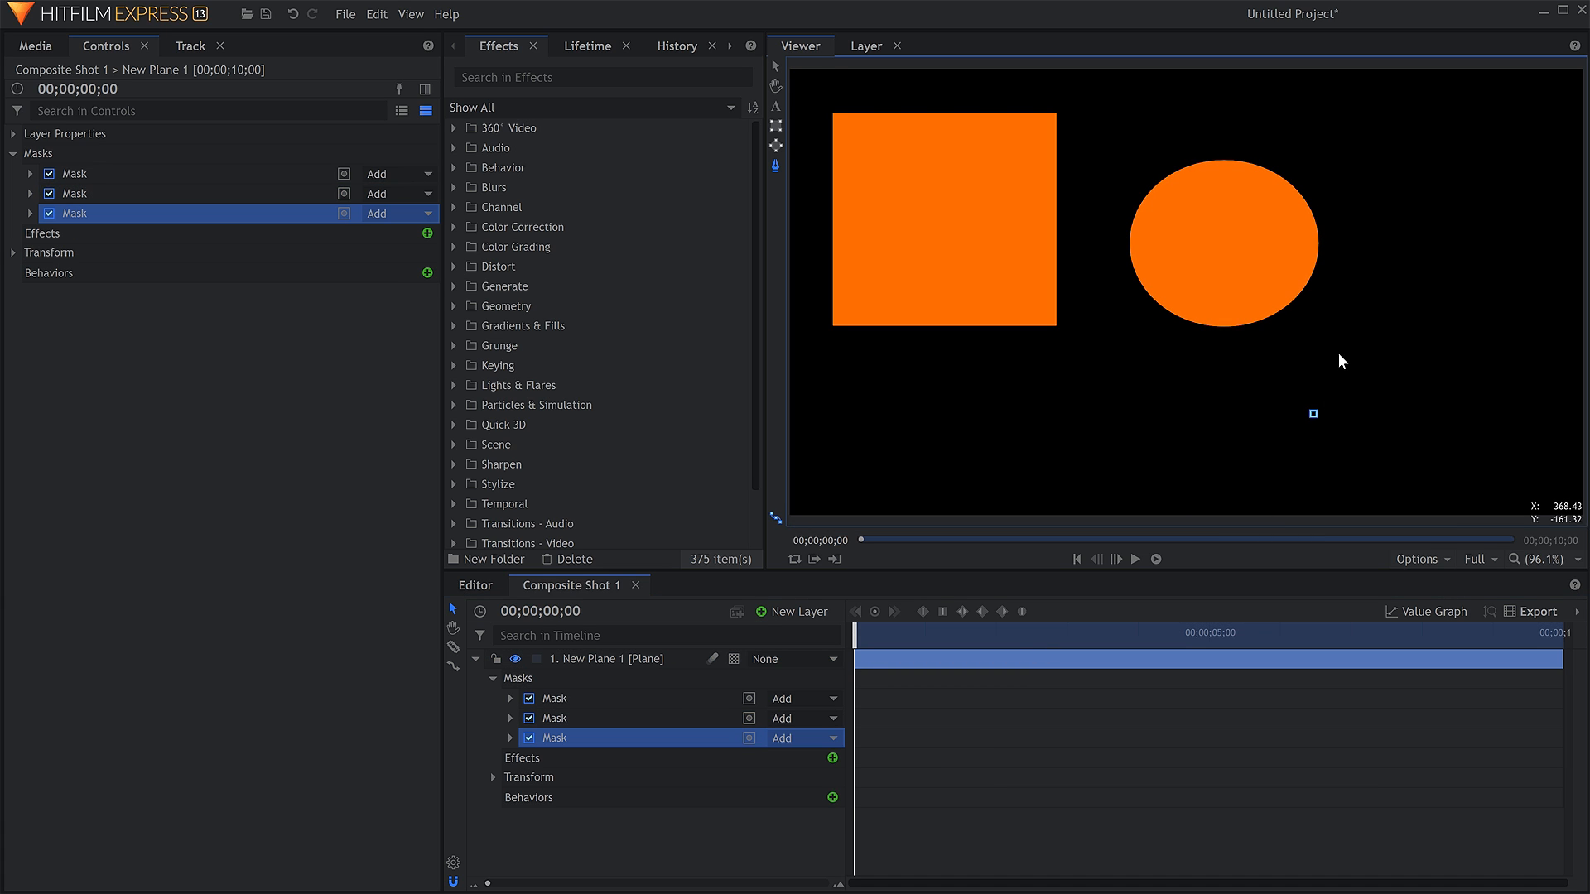
click(1337, 335)
click(1427, 285)
click(1502, 308)
drag(1518, 404, 1359, 478)
click(1313, 413)
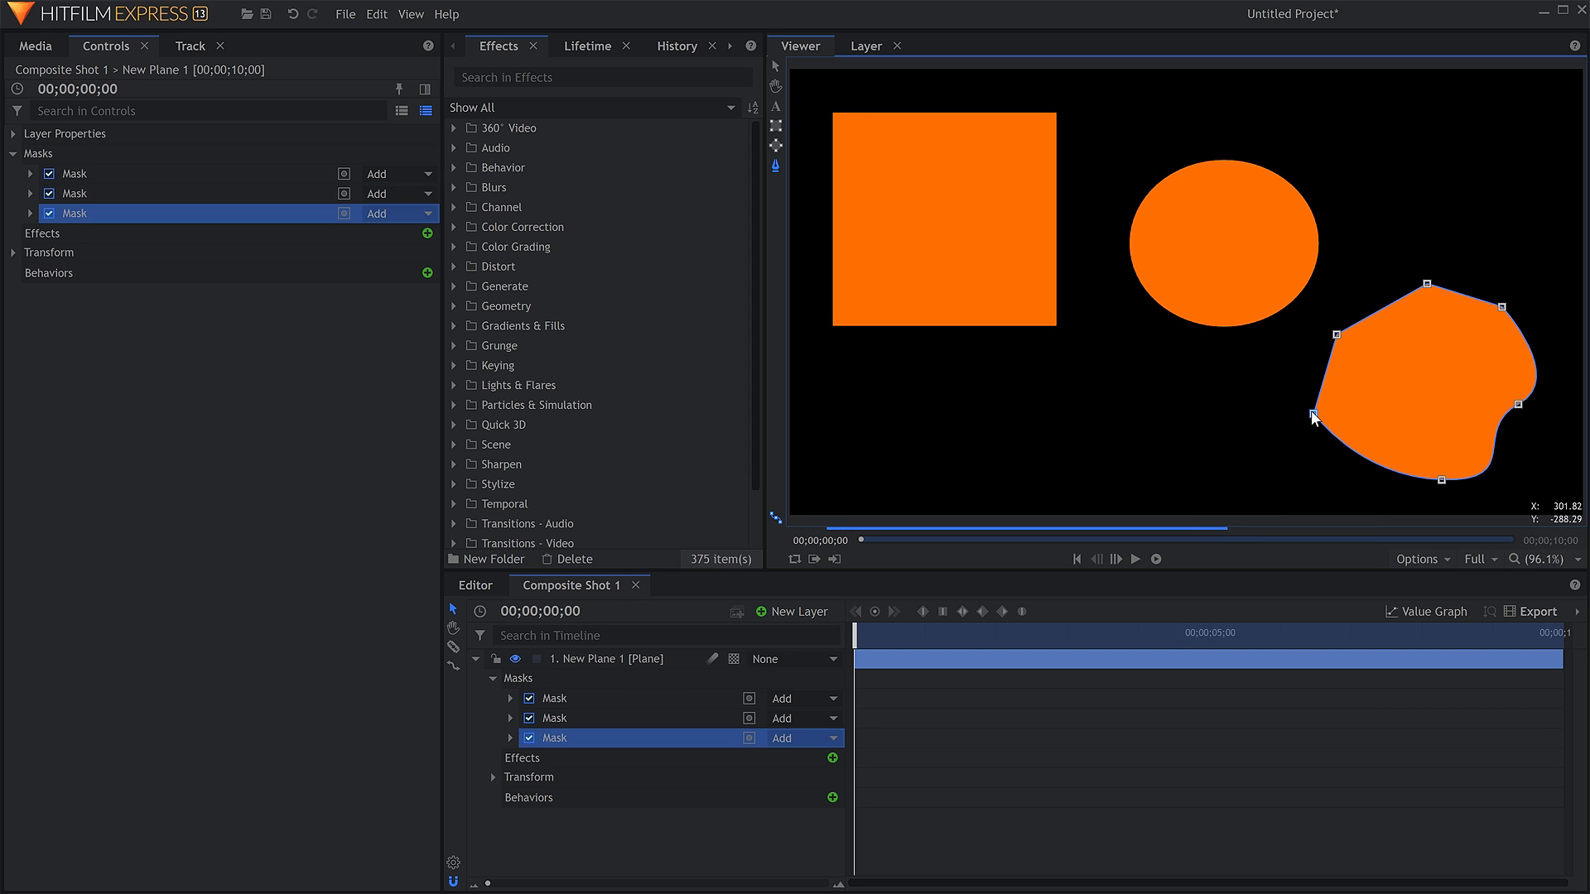
click(775, 66)
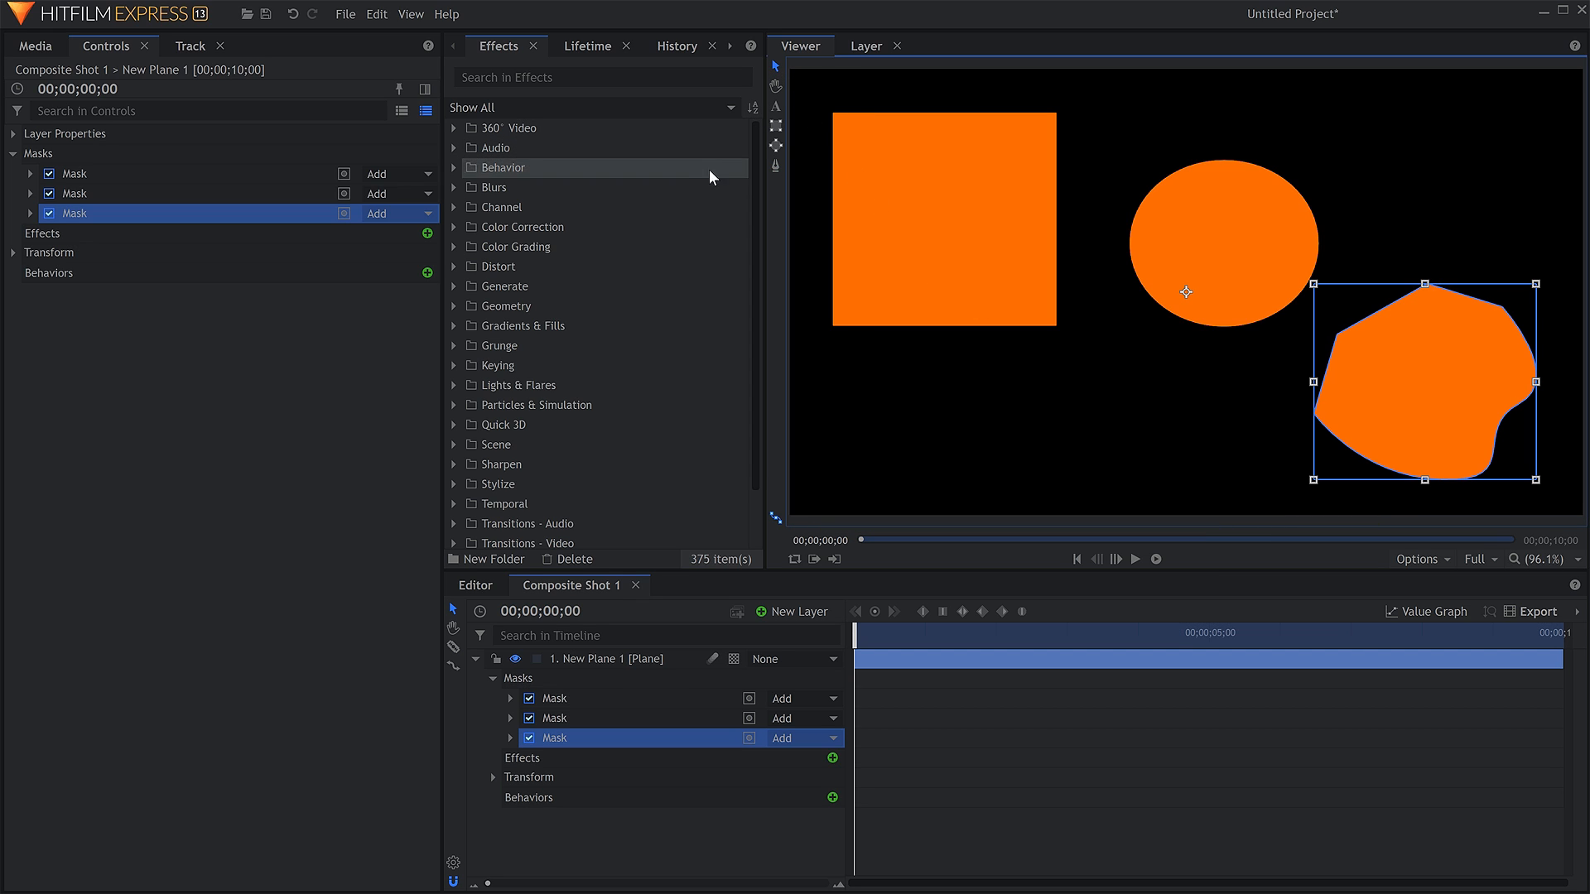
Try the freehand mask's Feather Strength and Roundness settings, then collapse and deselect the plane layer.
click(30, 213)
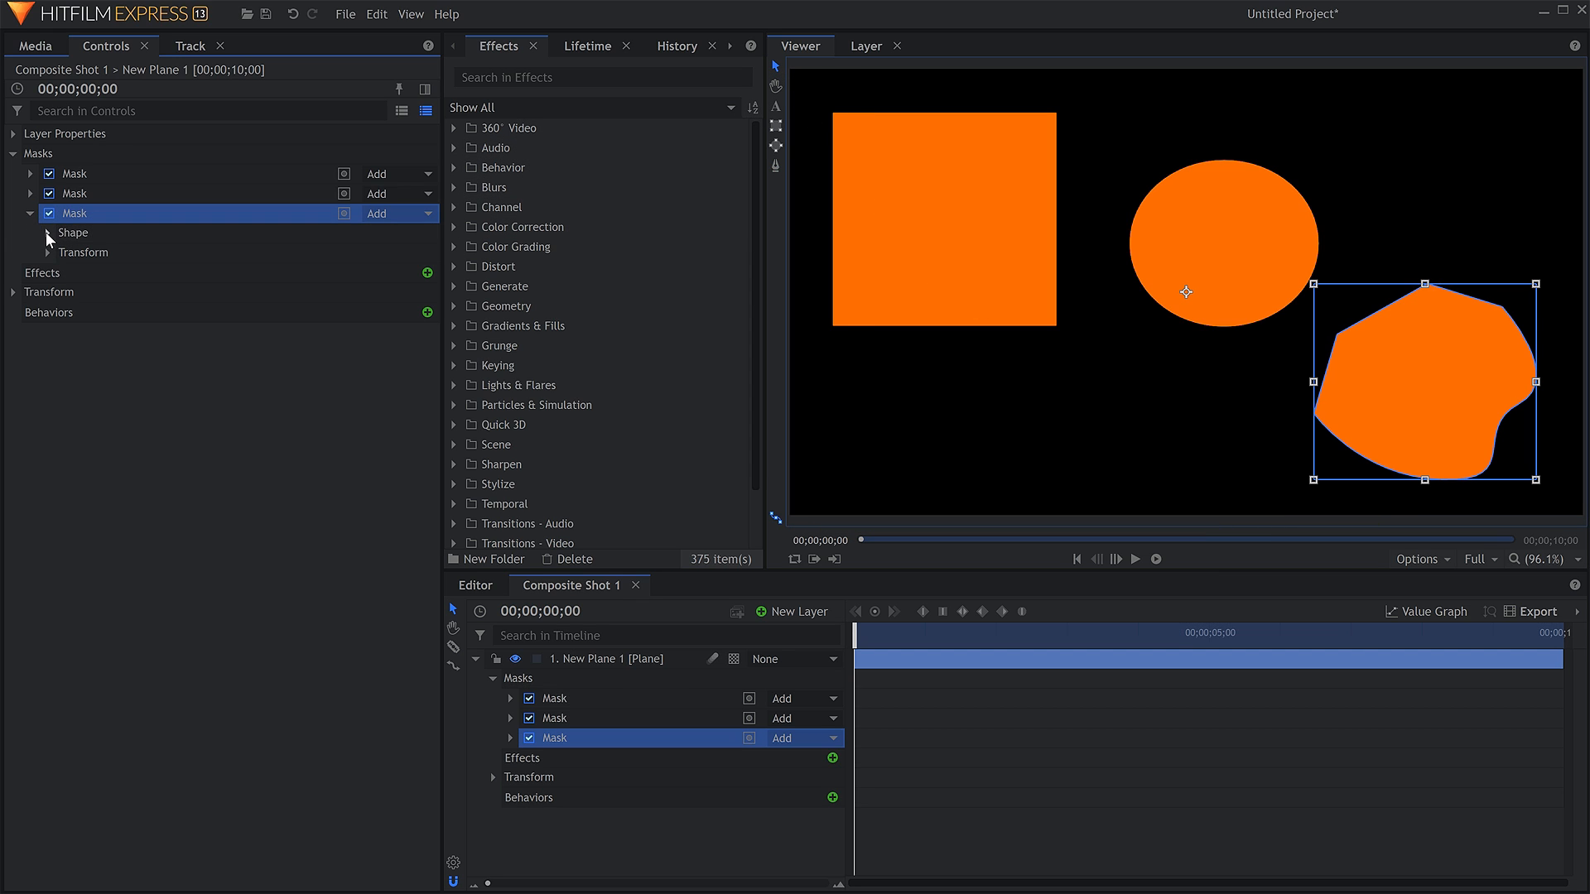
click(48, 235)
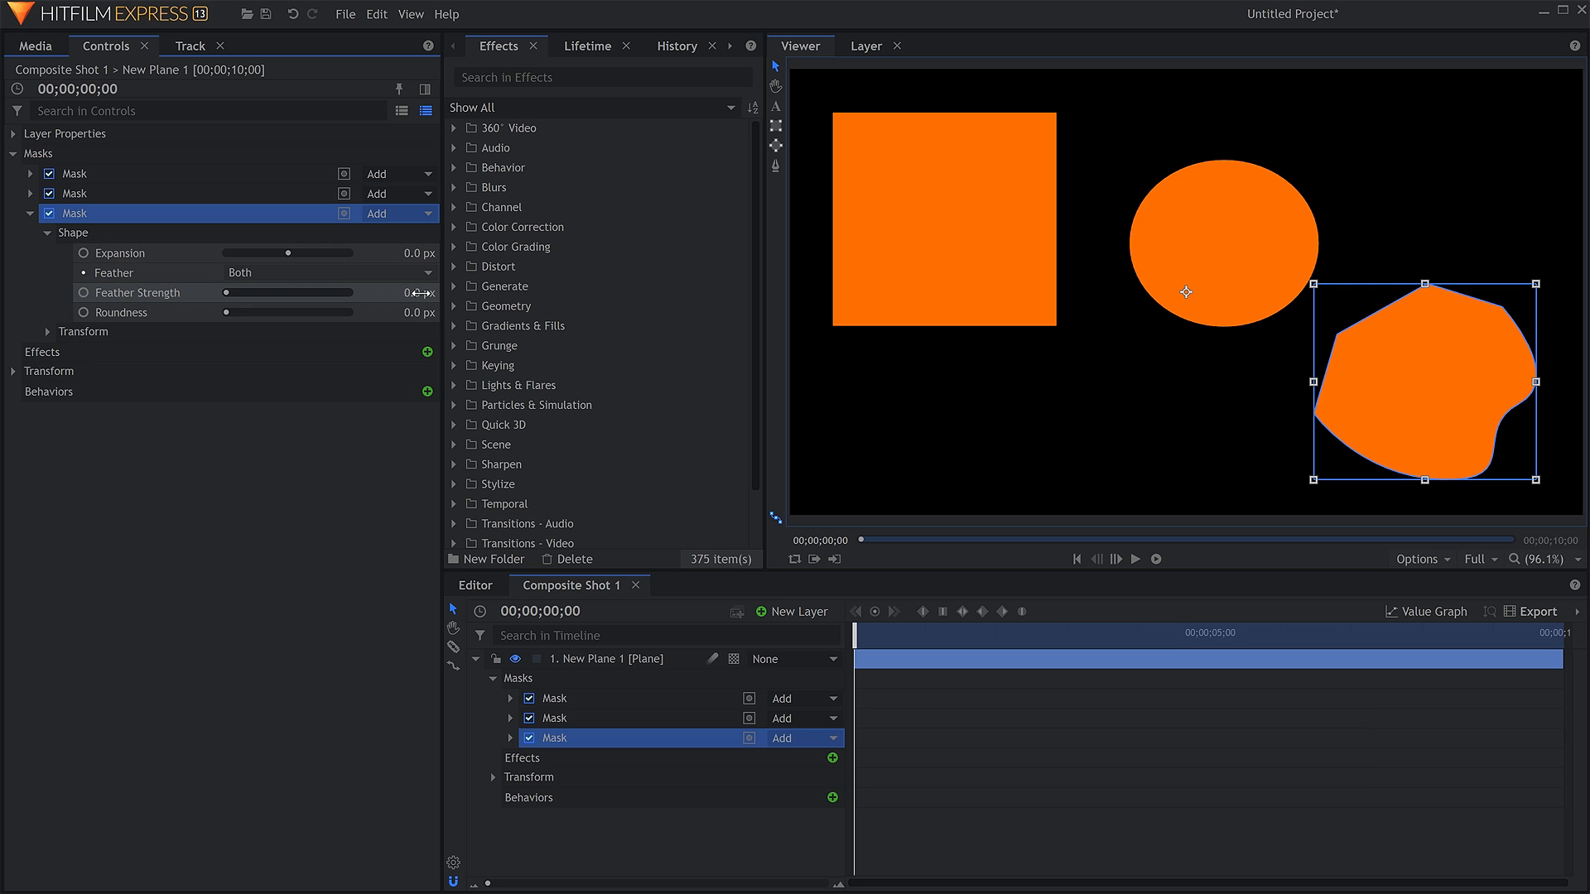
mouse_move(419, 293)
mouse_down()
mouse_move(478, 293)
mouse_move(419, 294)
mouse_move(435, 312)
mouse_move(599, 313)
mouse_move(413, 312)
mouse_up()
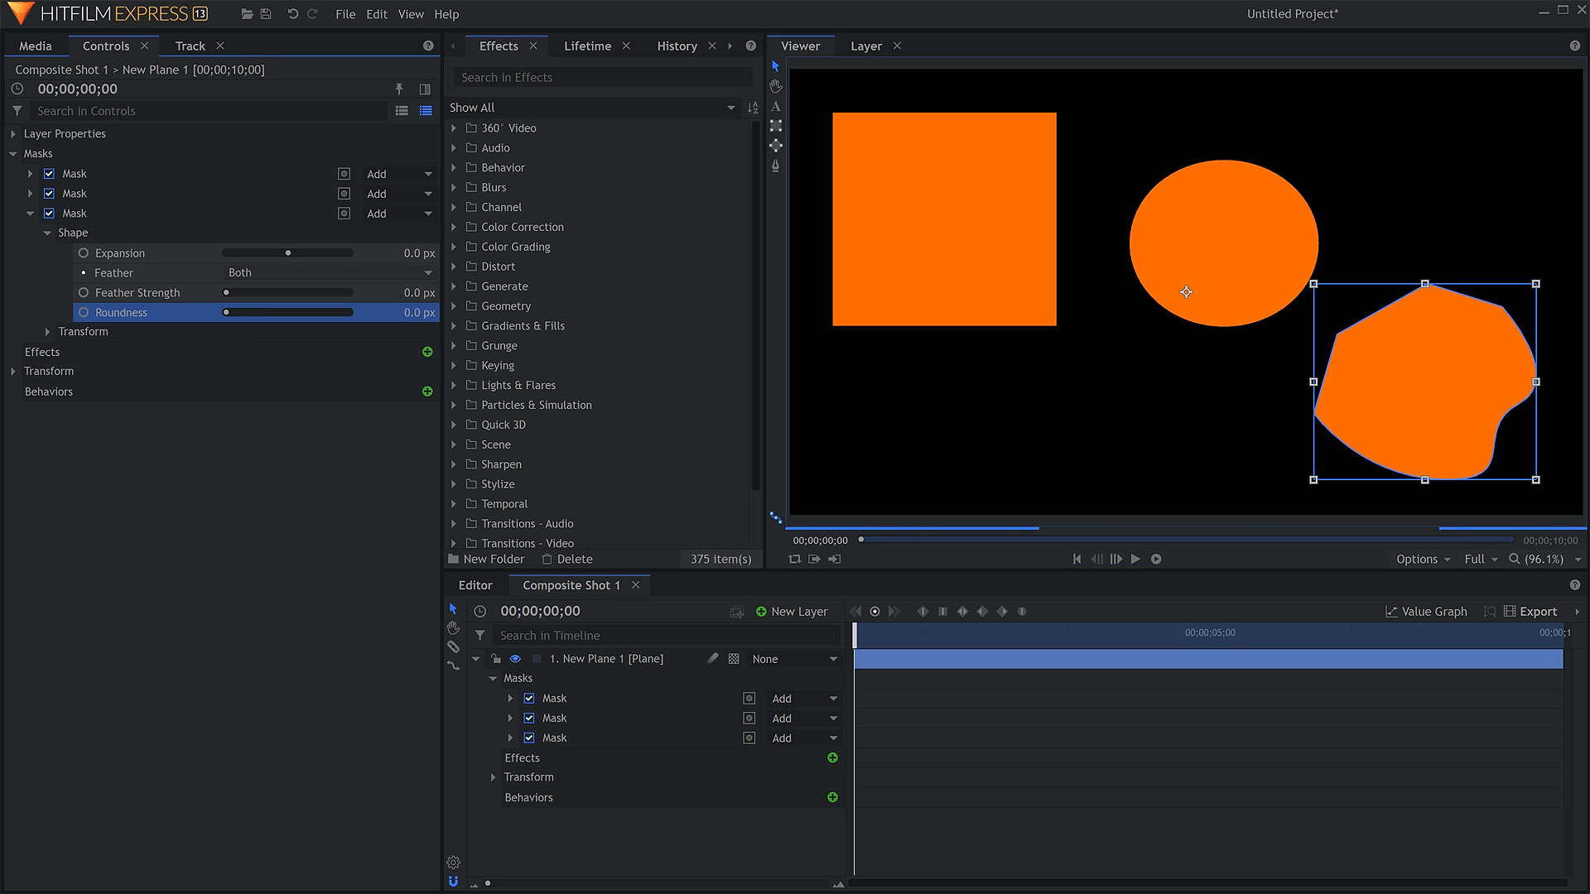
click(476, 659)
click(626, 712)
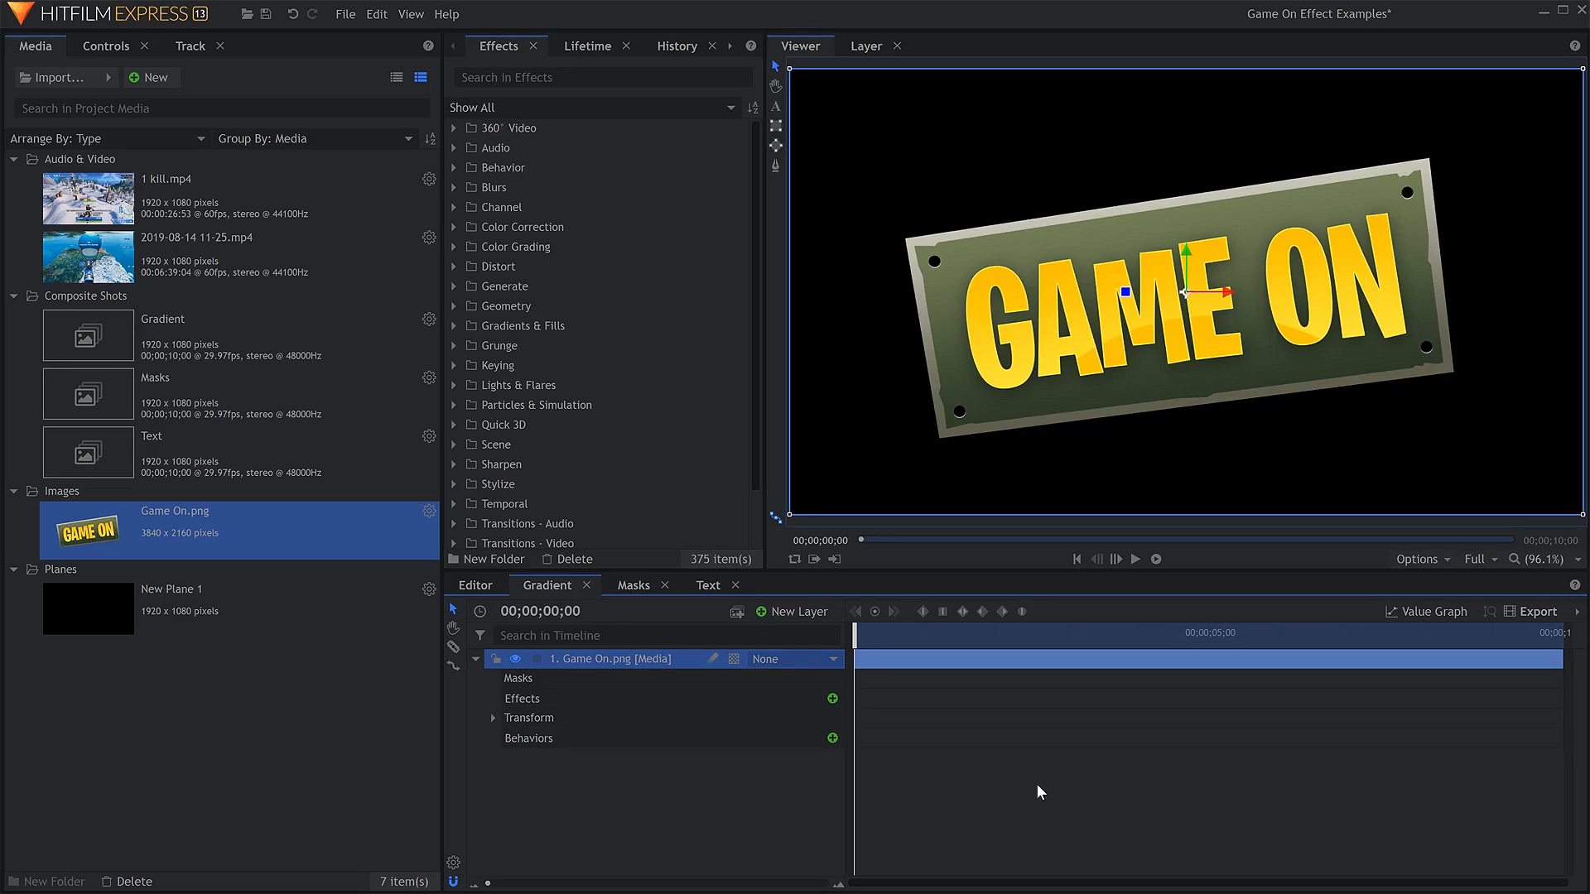
Keyframe the Scale of the Game On.png layer at 00;00;00;00 with a value of 45%.
click(622, 798)
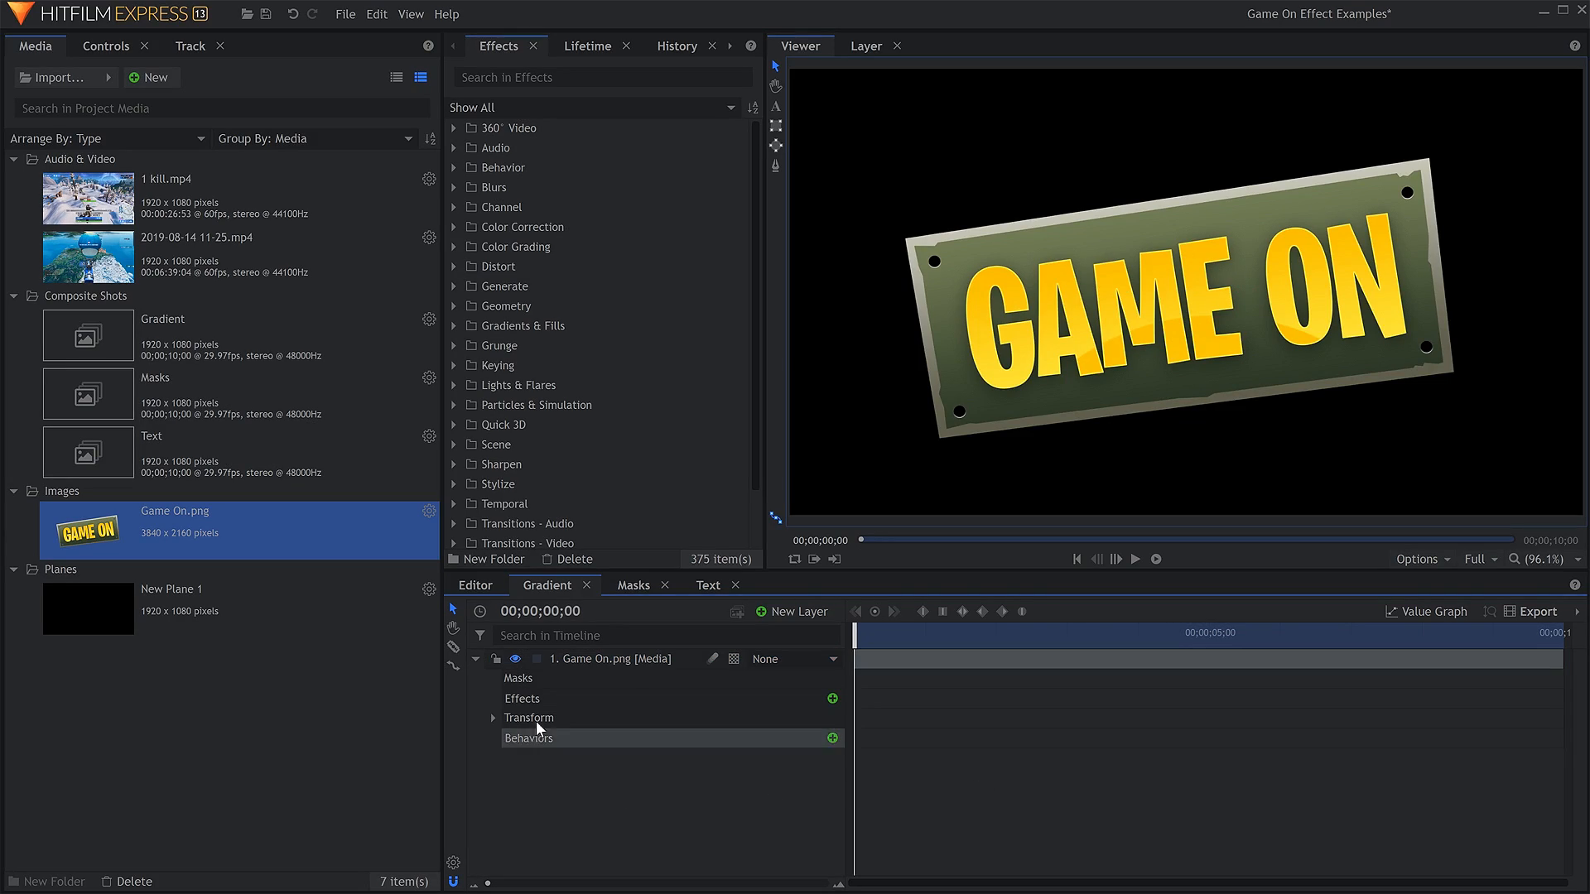
click(493, 719)
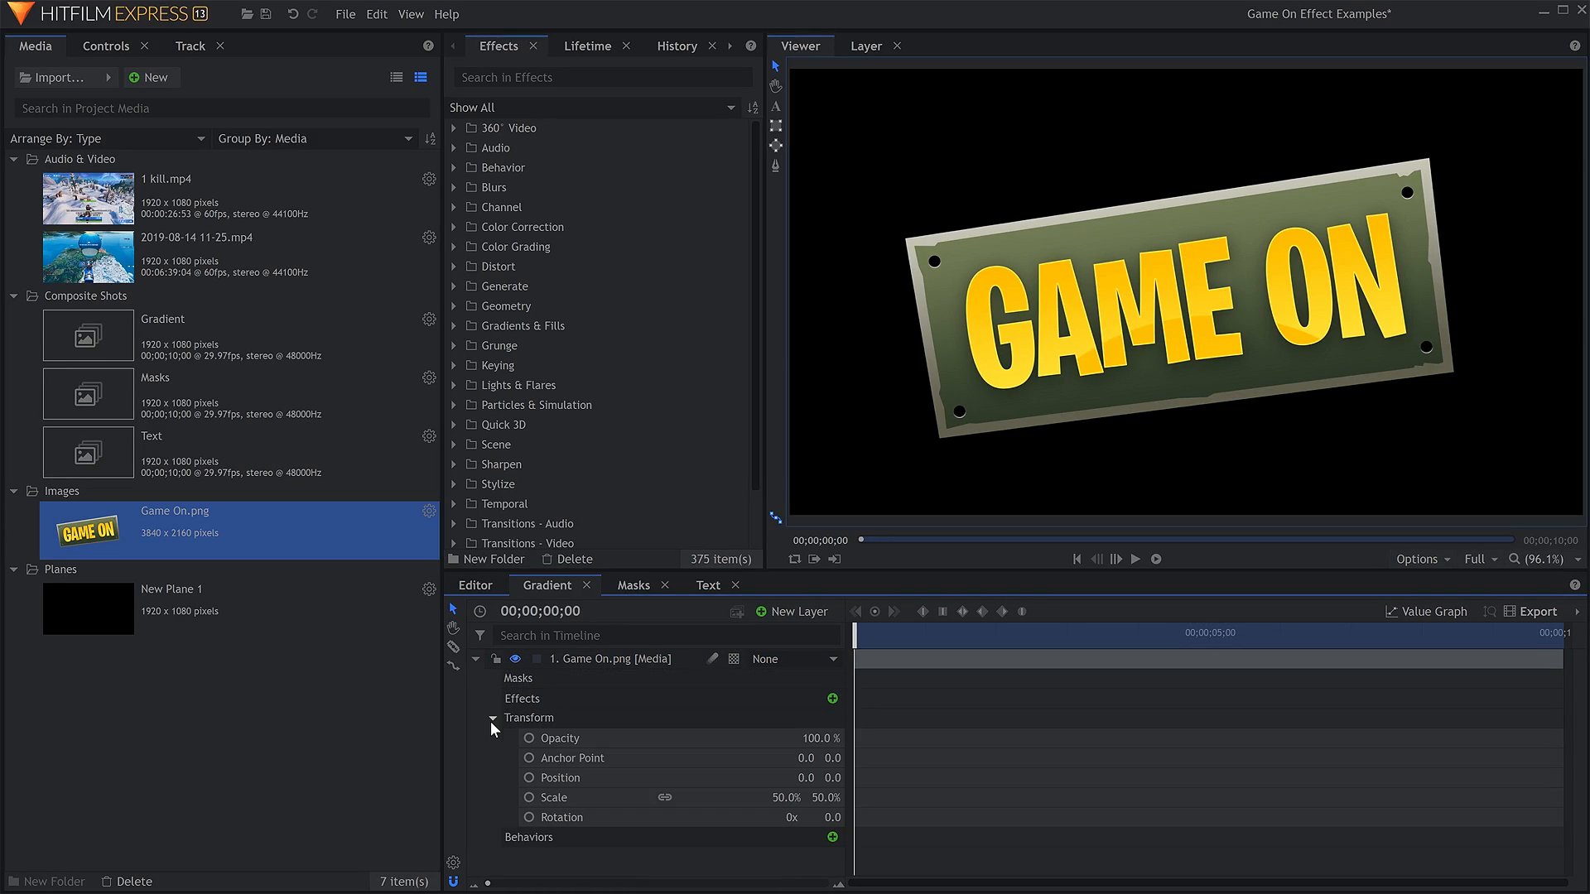
click(530, 798)
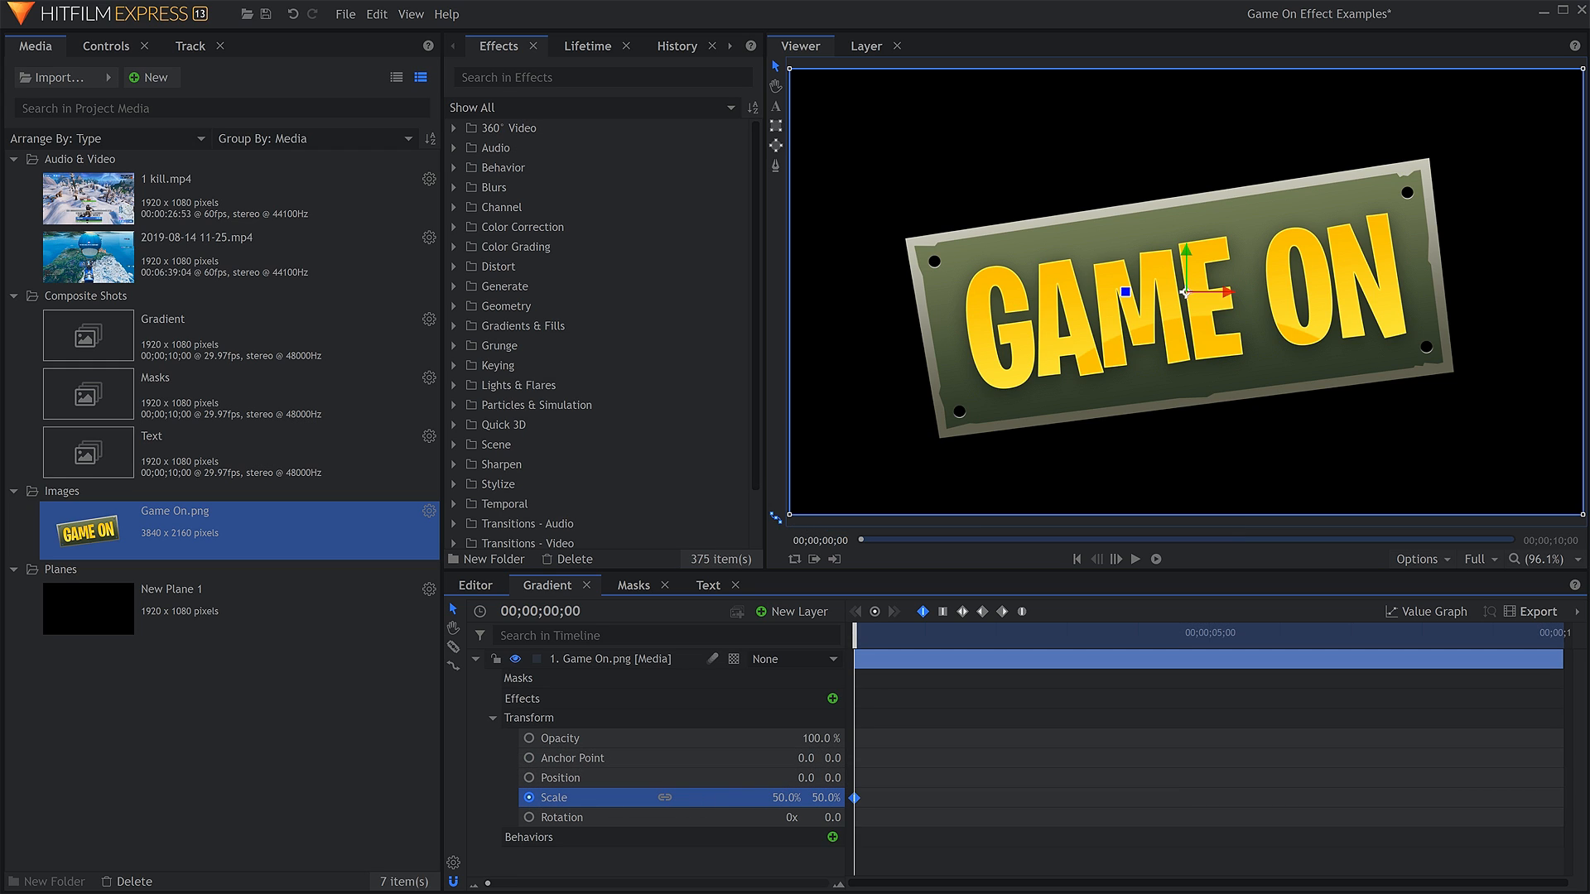
drag(791, 797, 787, 798)
Add a Scale keyframe of 65% to Game On.png at 00;00;01;23 and play the animation from the start.
drag(893, 643, 991, 644)
click(797, 799)
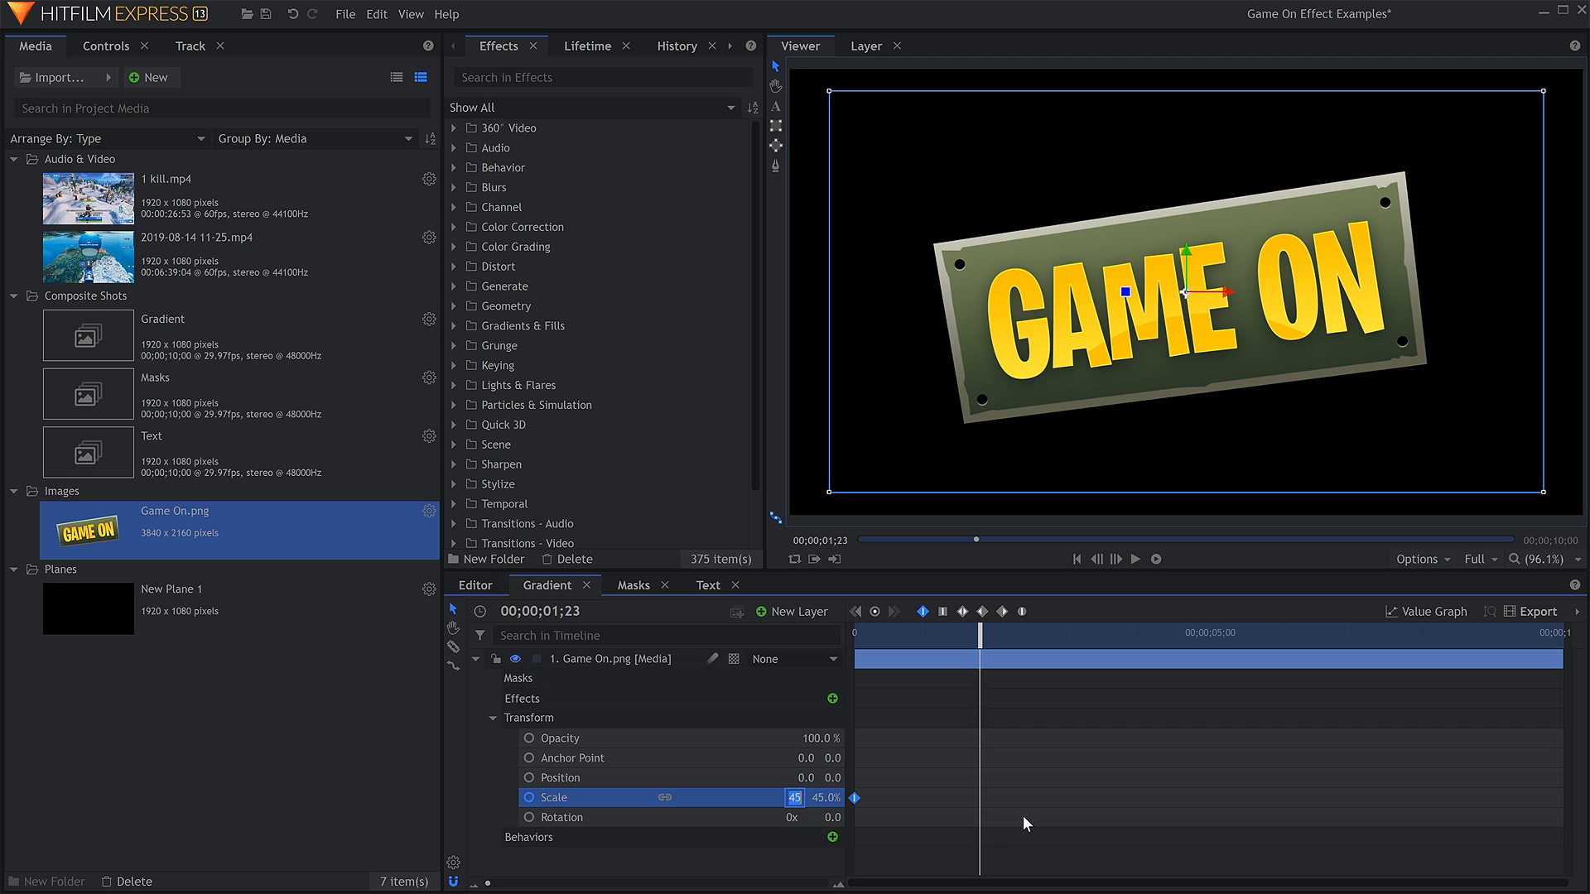
key(Return)
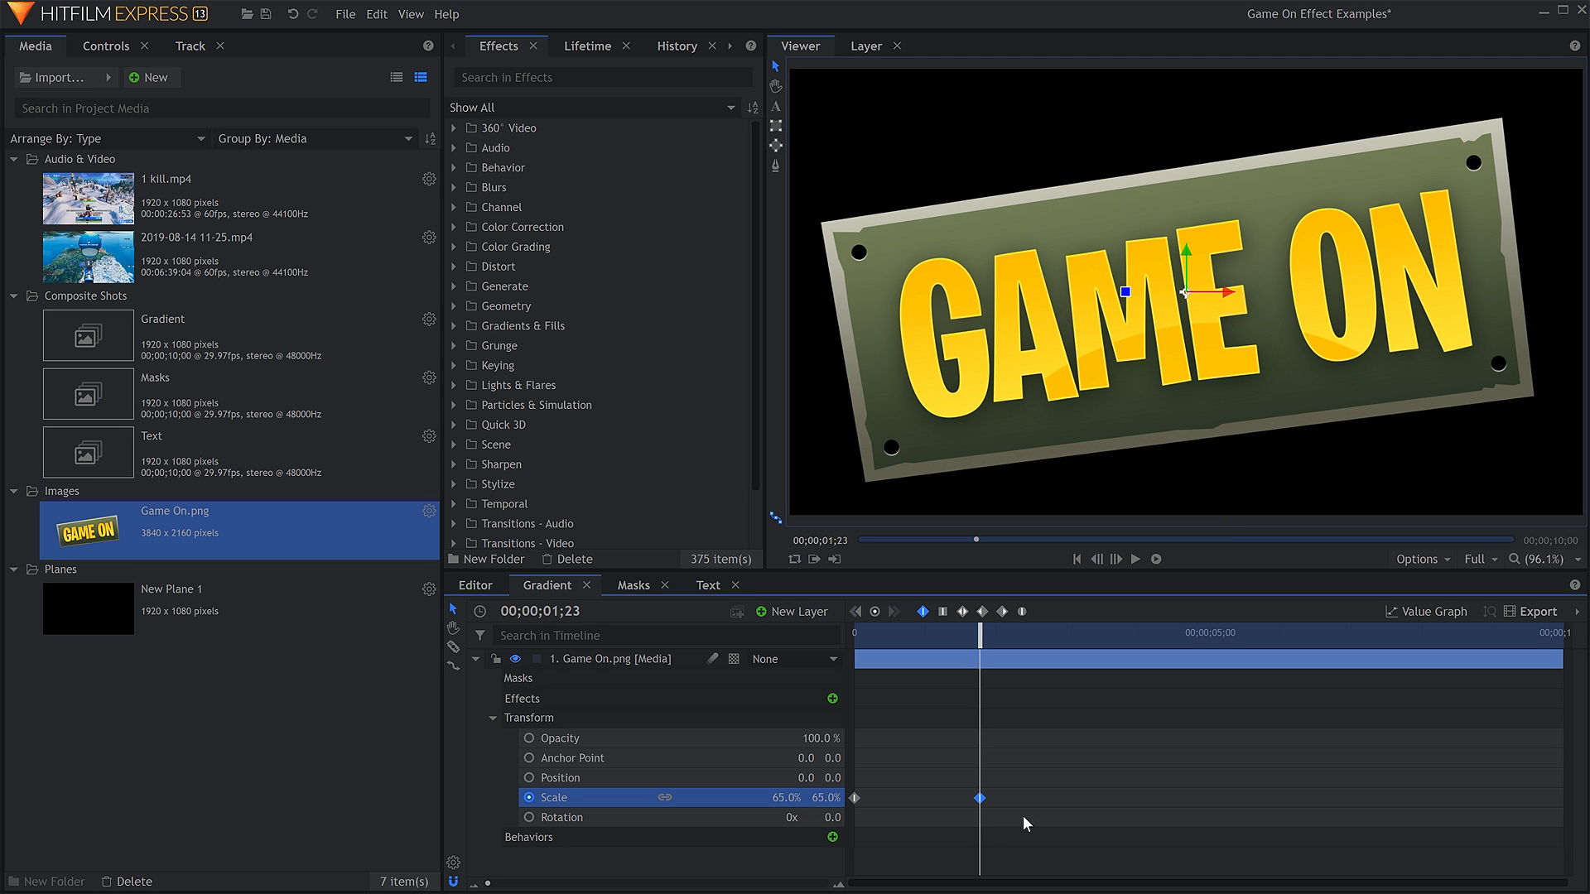
key(Home)
key(space)
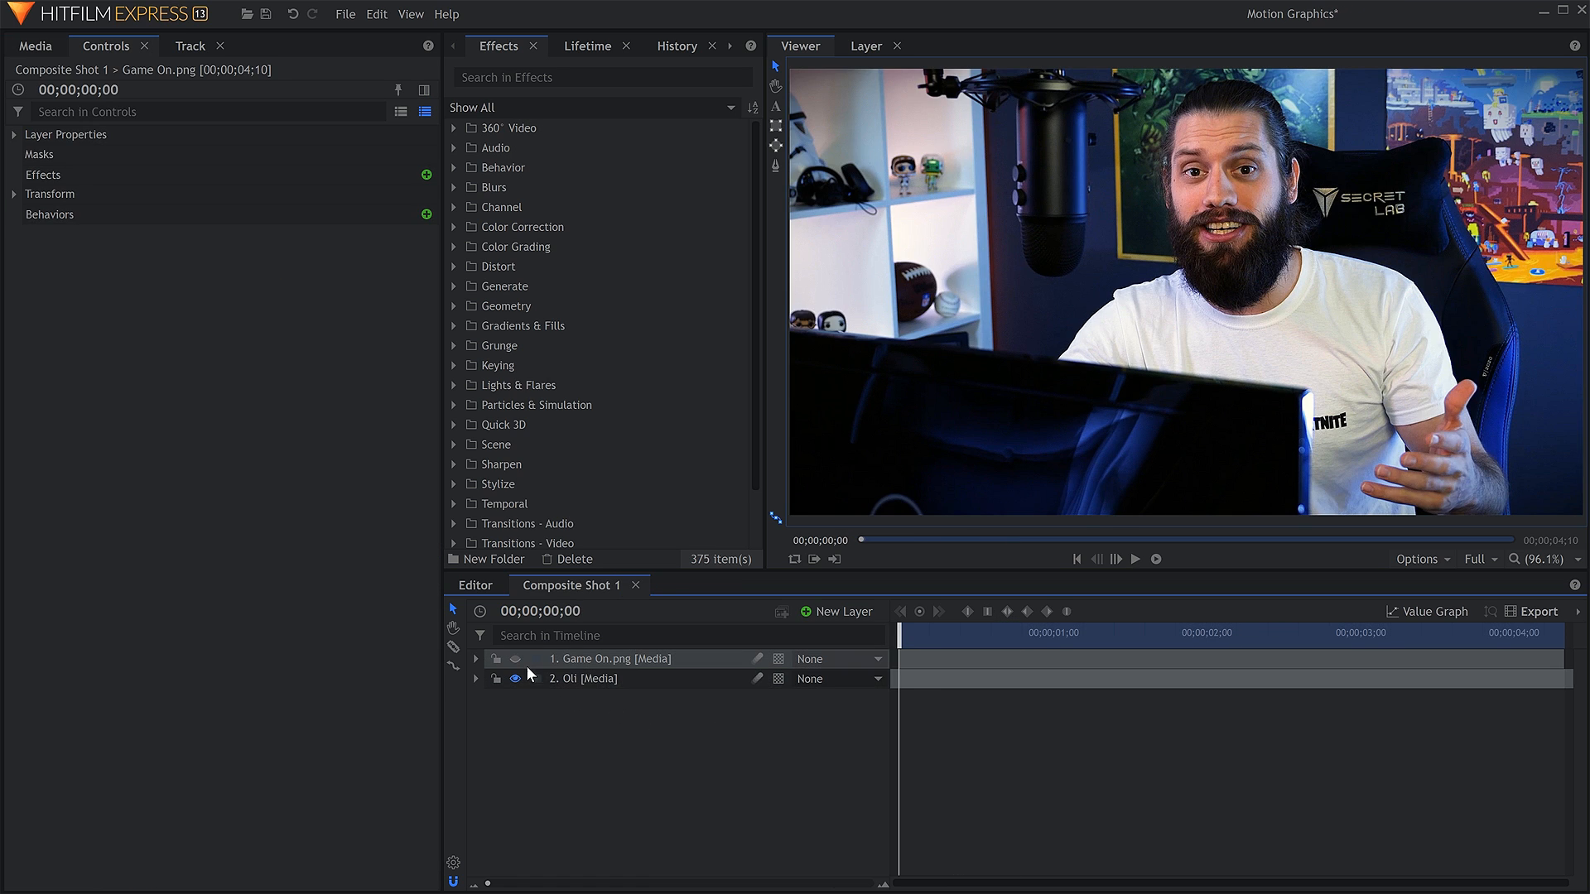
Make the Game On.png layer visible over the footage and set a Scale keyframe at 00;00;00;00.
click(515, 659)
click(628, 658)
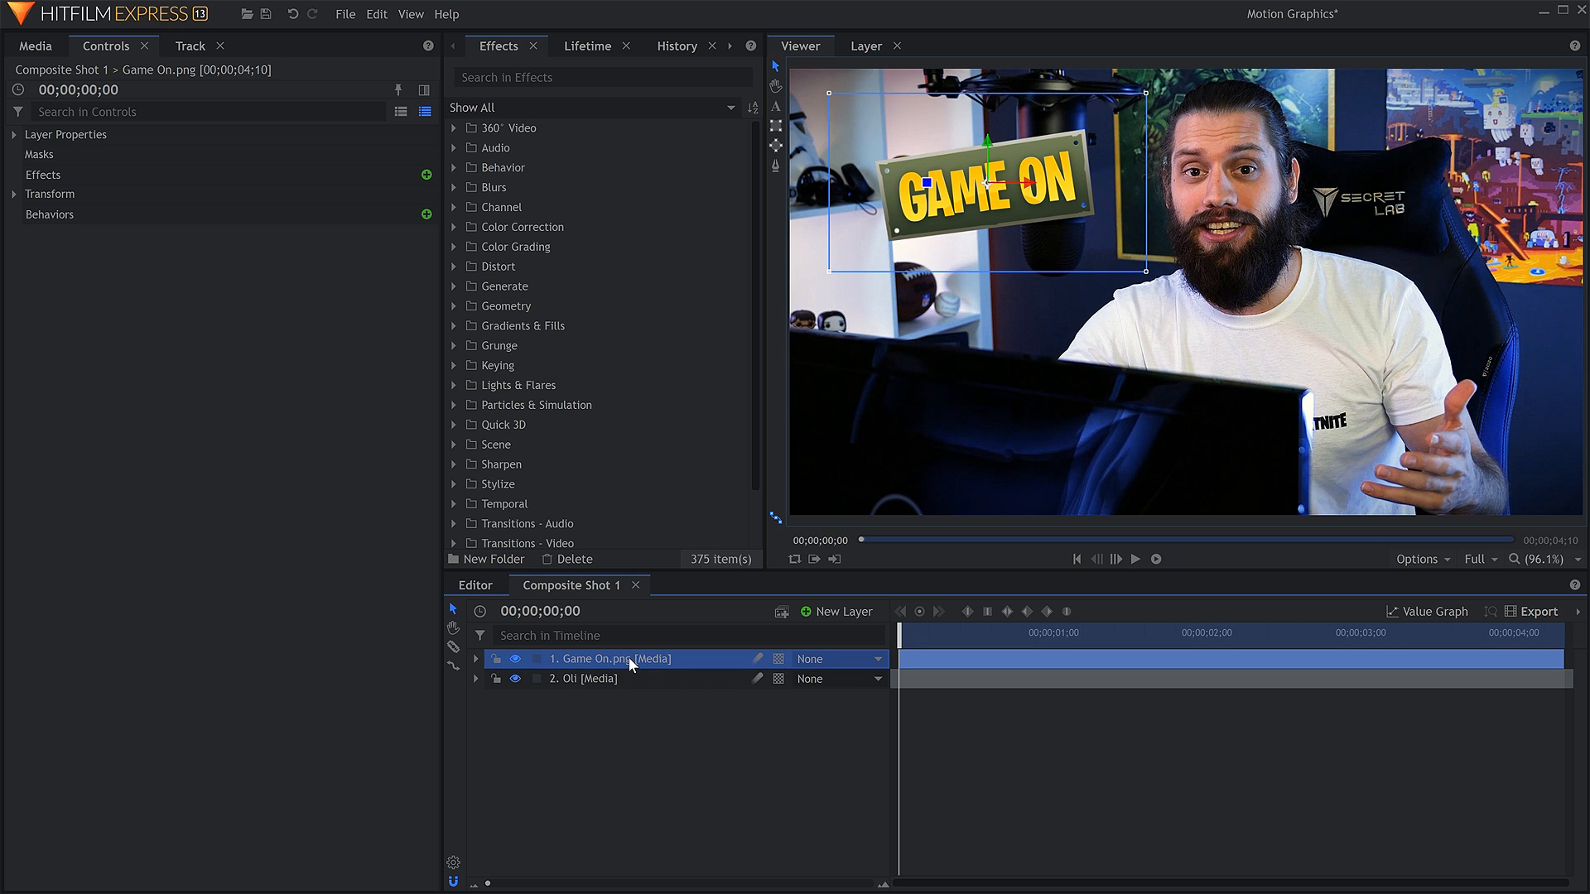
click(14, 194)
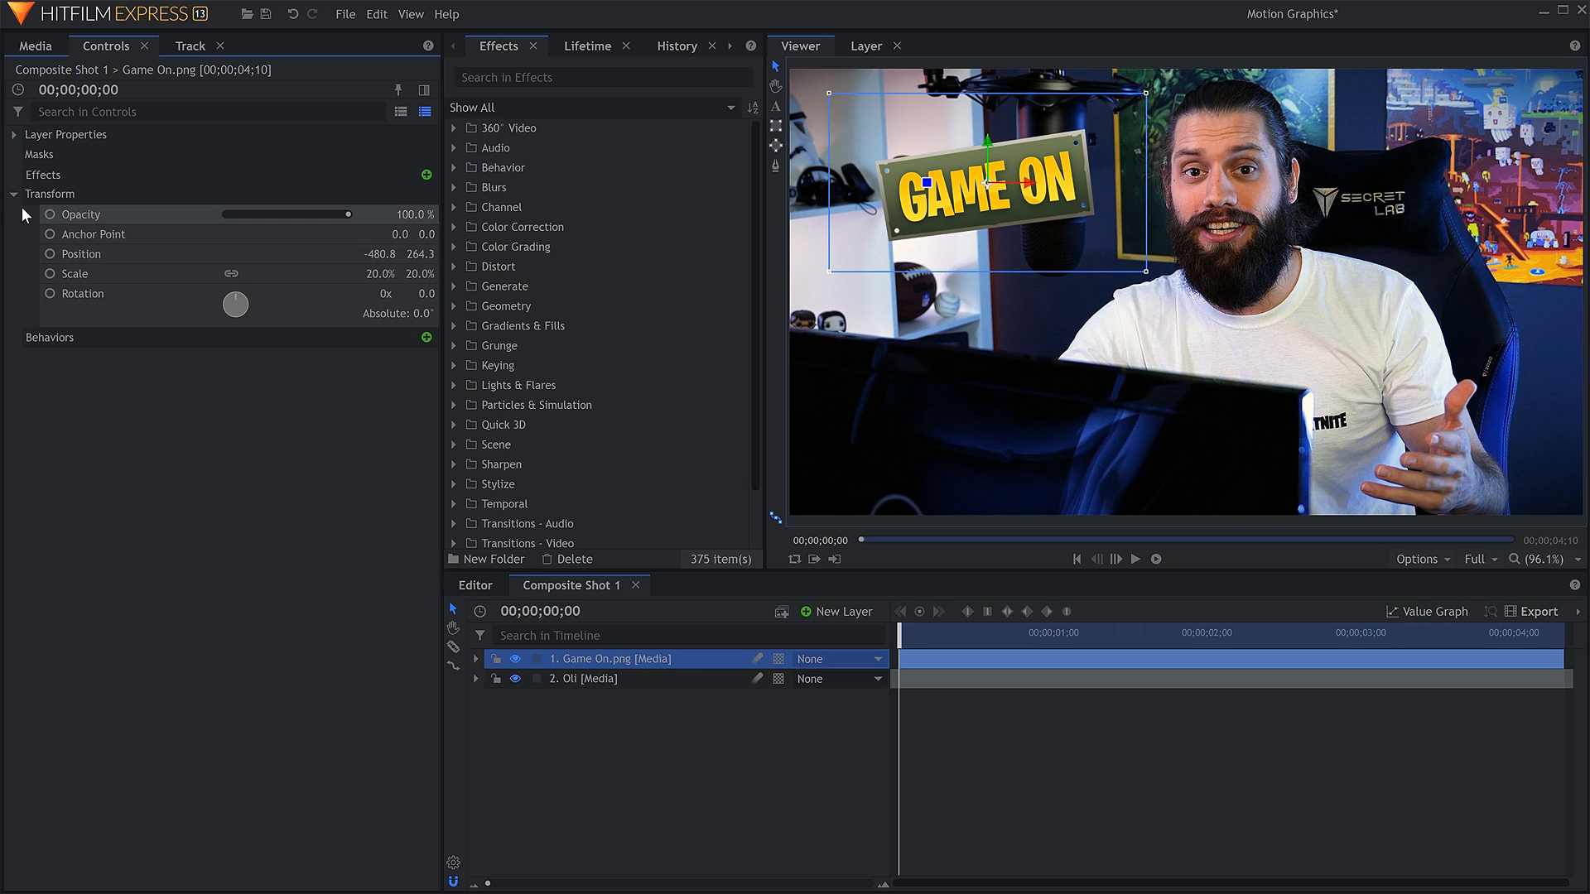
click(50, 275)
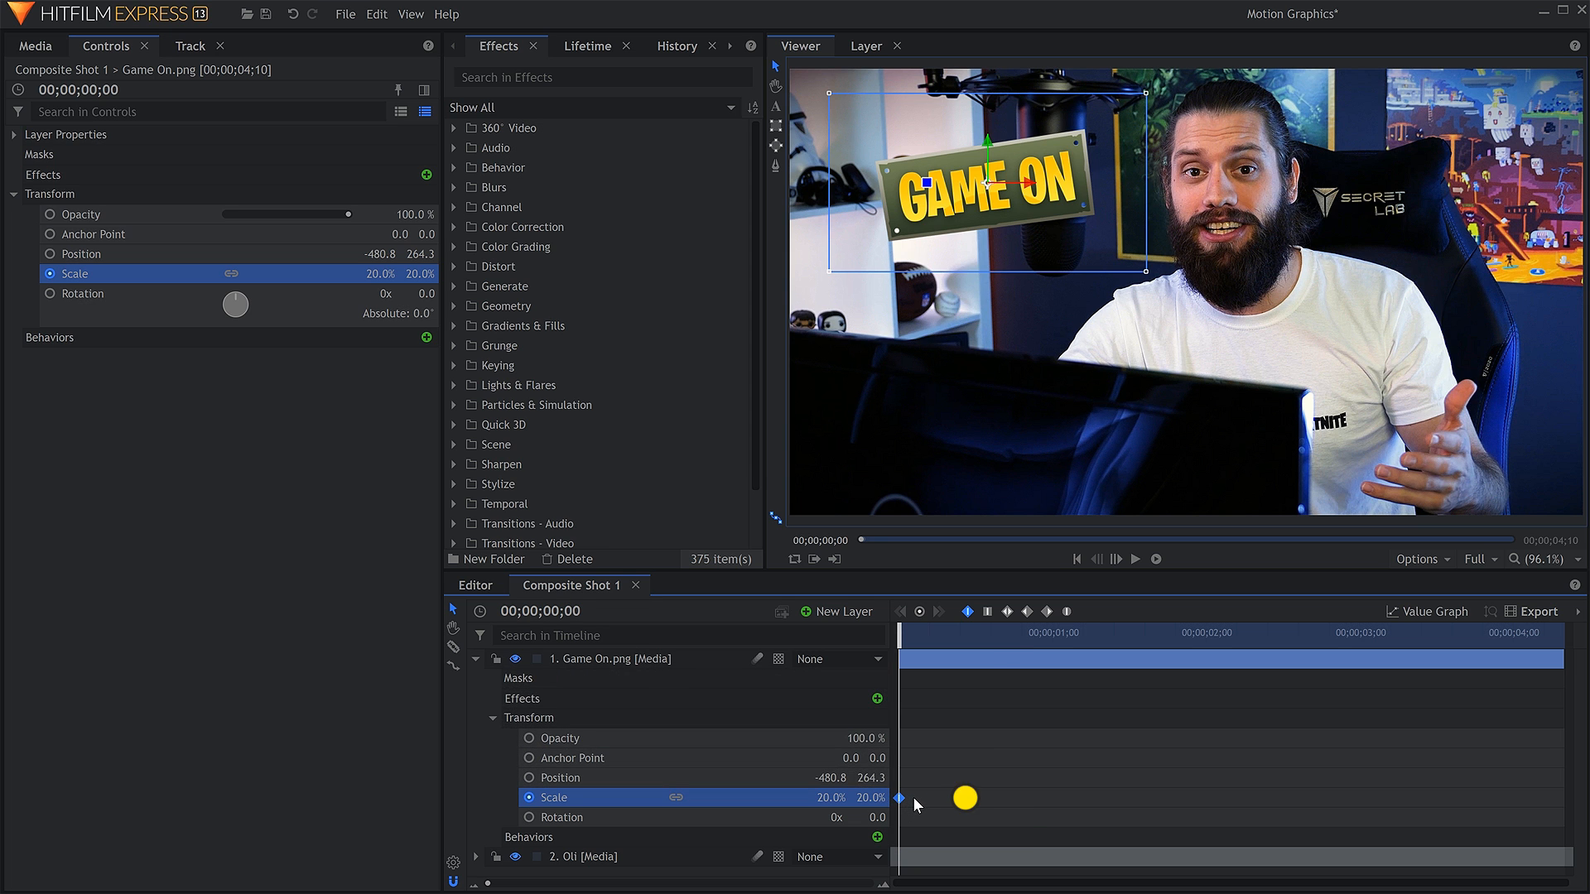
Add a Scale keyframe of 25% to Game On.png at 00;00;04;09 and play the animation from the start.
drag(907, 637, 1574, 662)
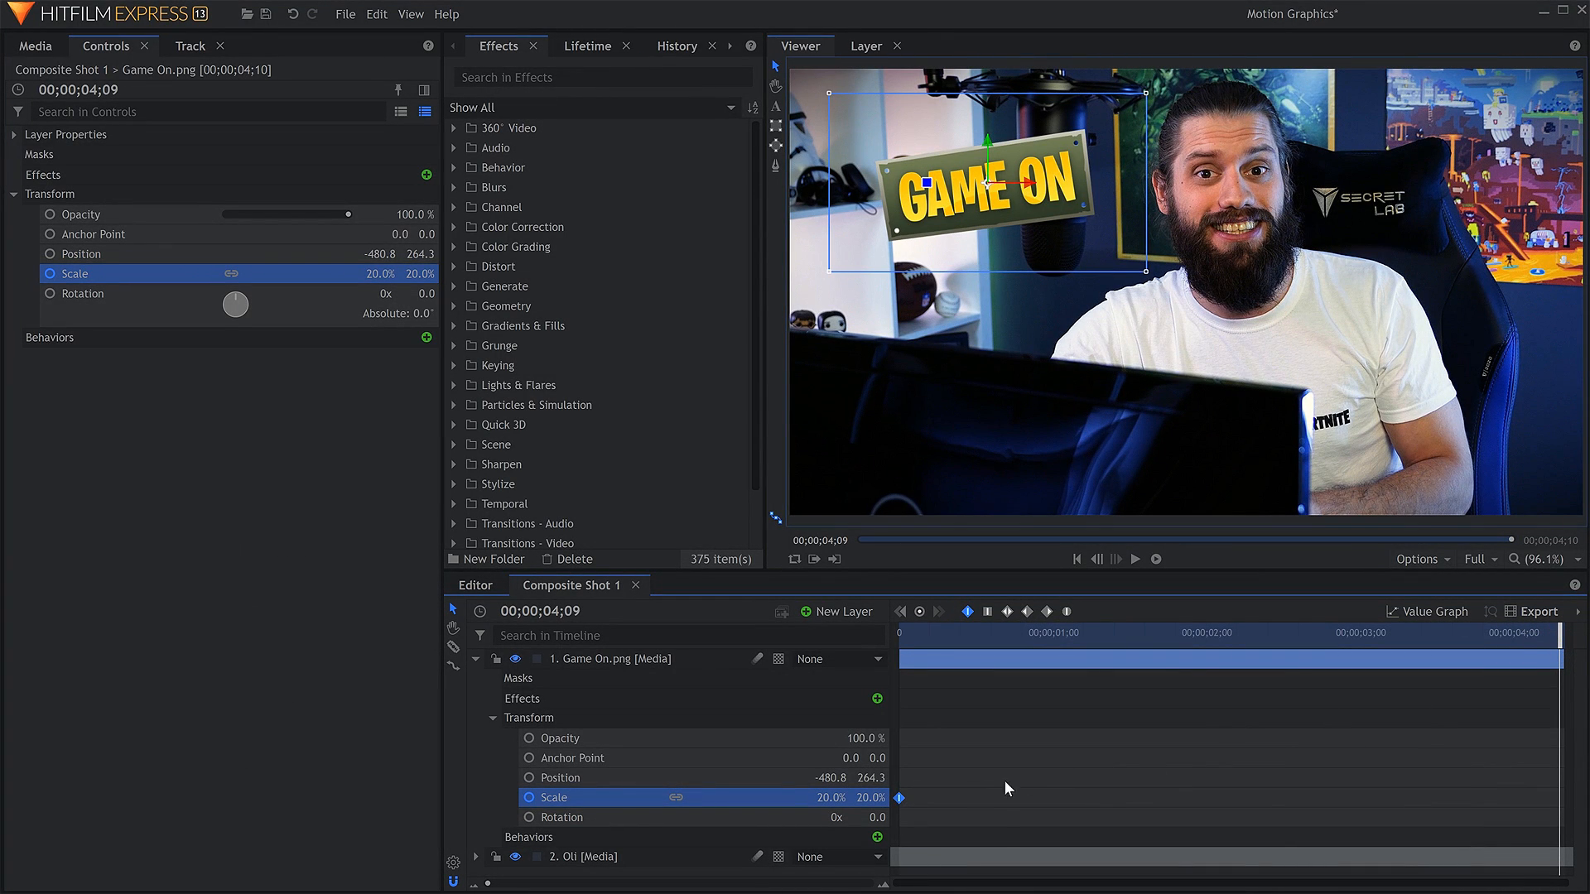
text(25)
key(Return)
click(1009, 797)
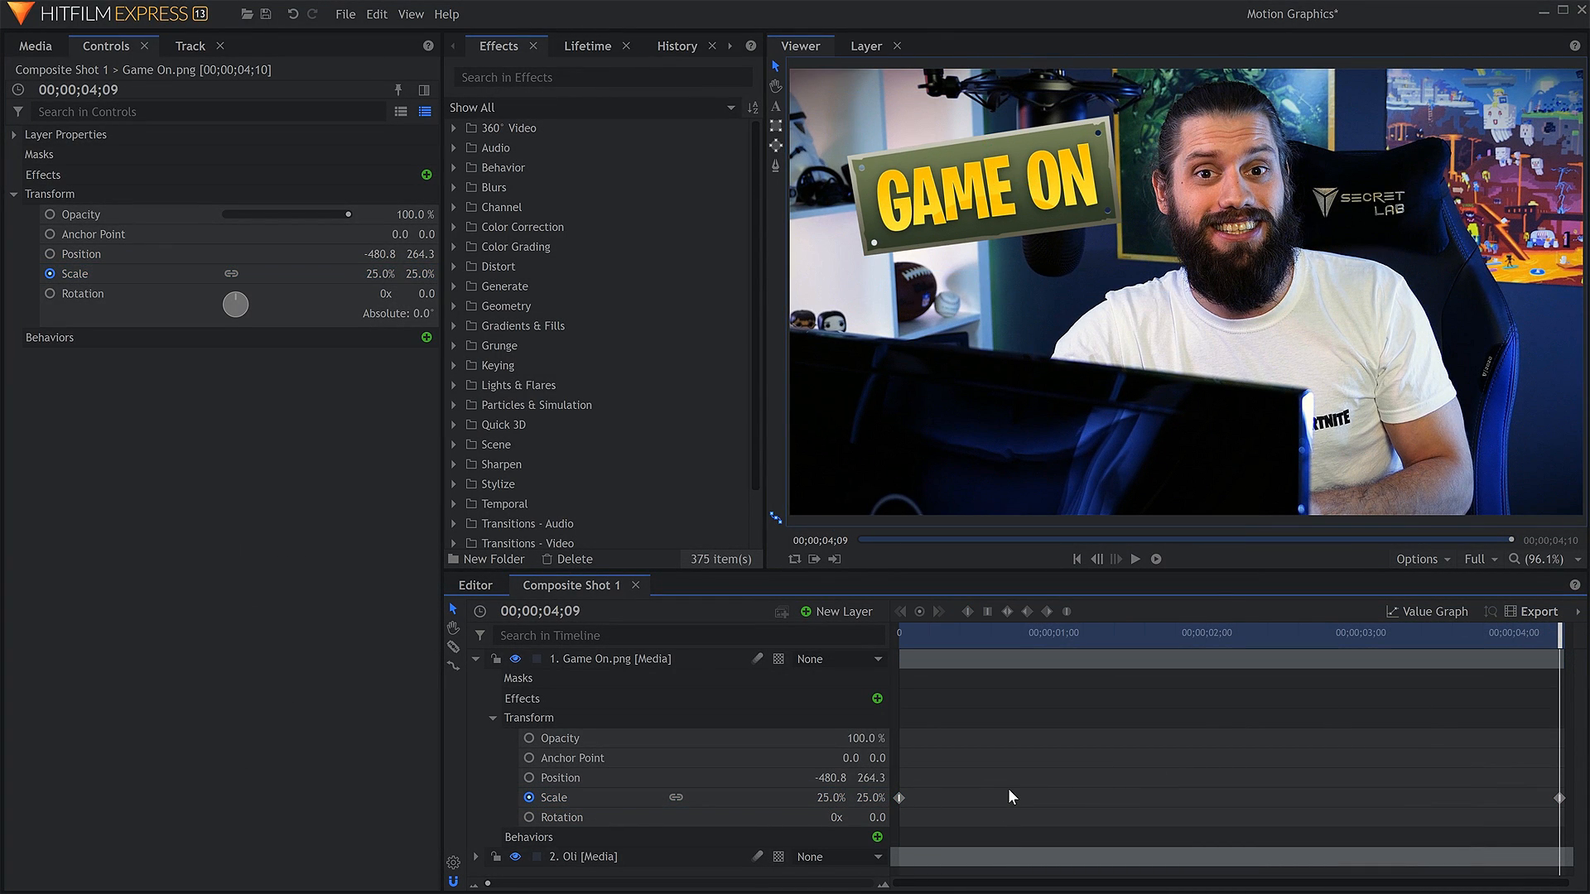
key(Home)
key(space)
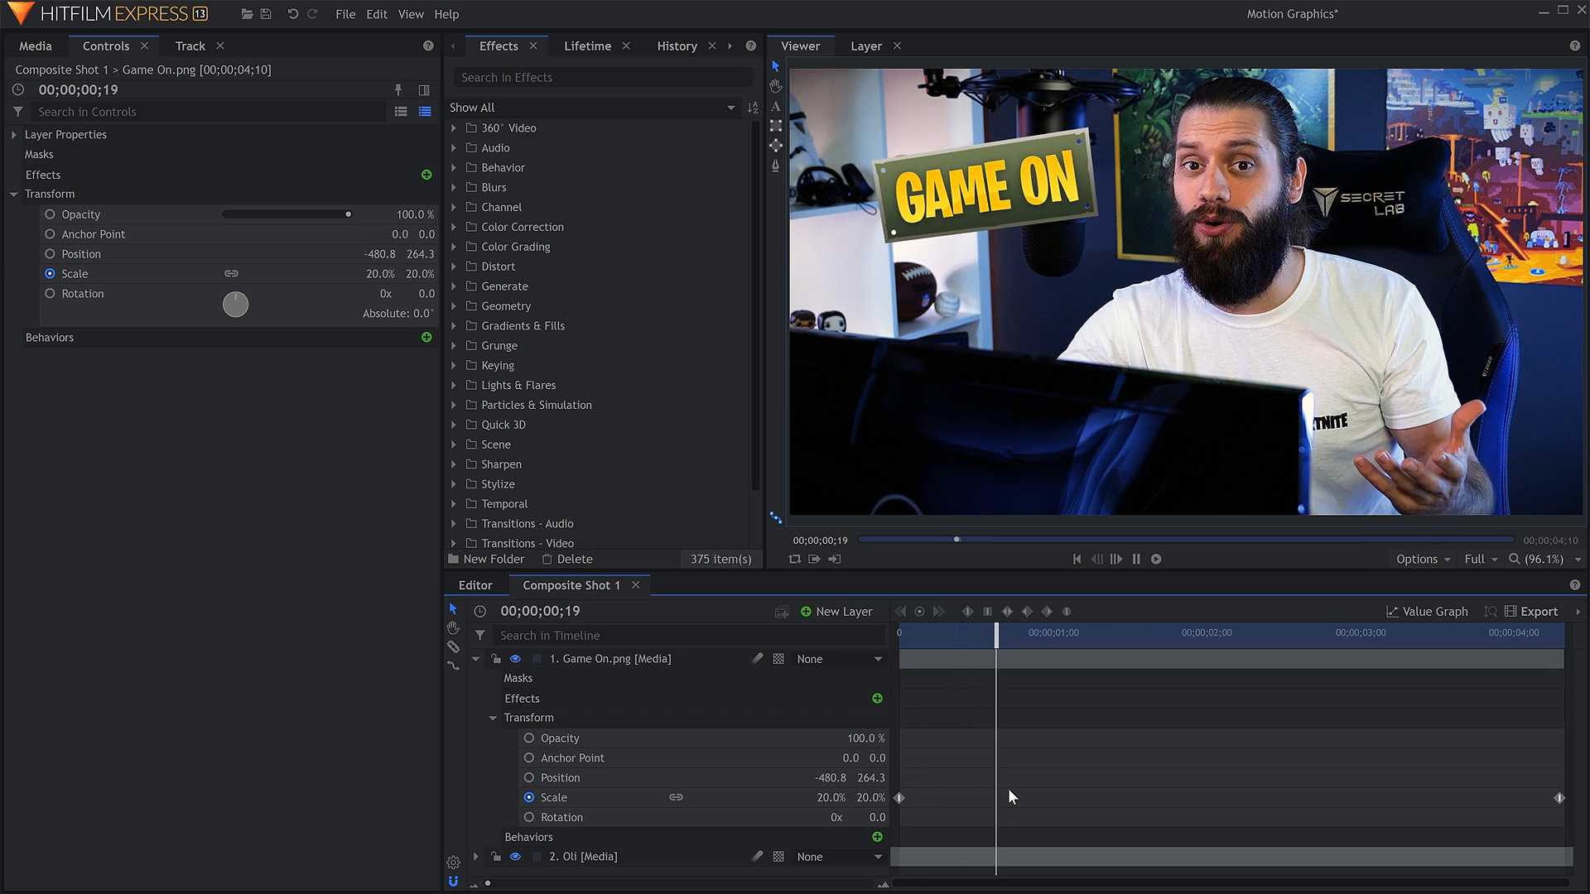